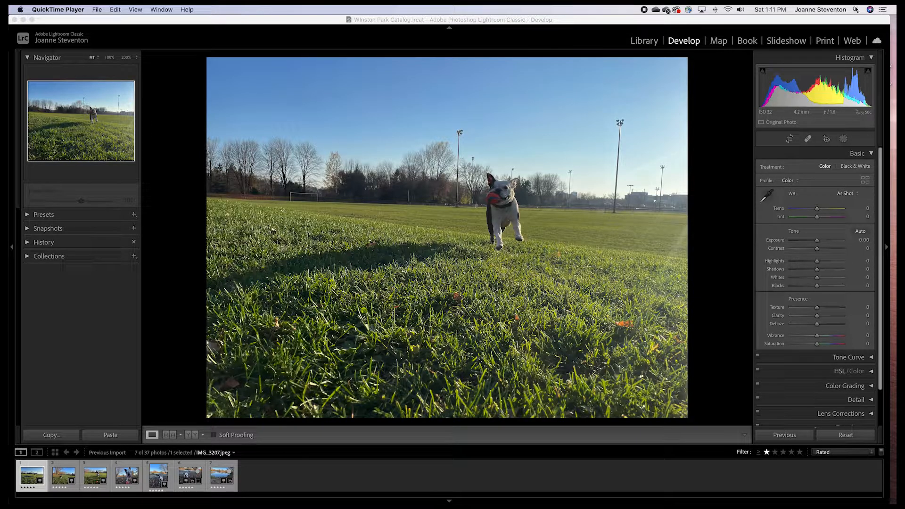
Hide the right, top, left and bottom panels around the photo
left_click(886, 250)
left_click(886, 250)
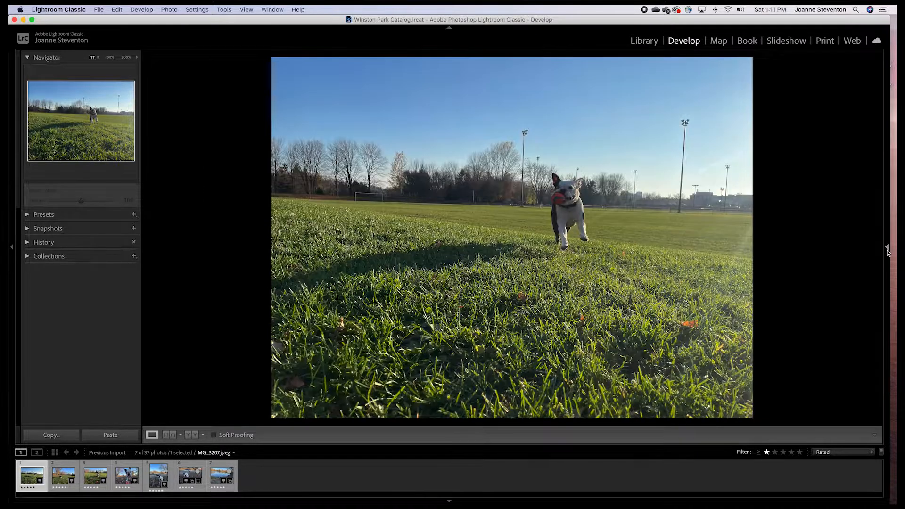
left_click(449, 28)
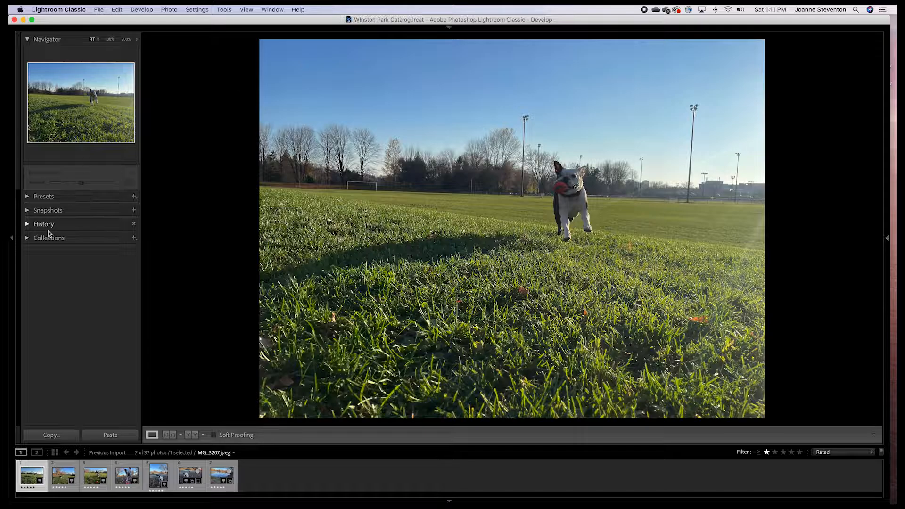
left_click(11, 238)
left_click(12, 241)
left_click(11, 241)
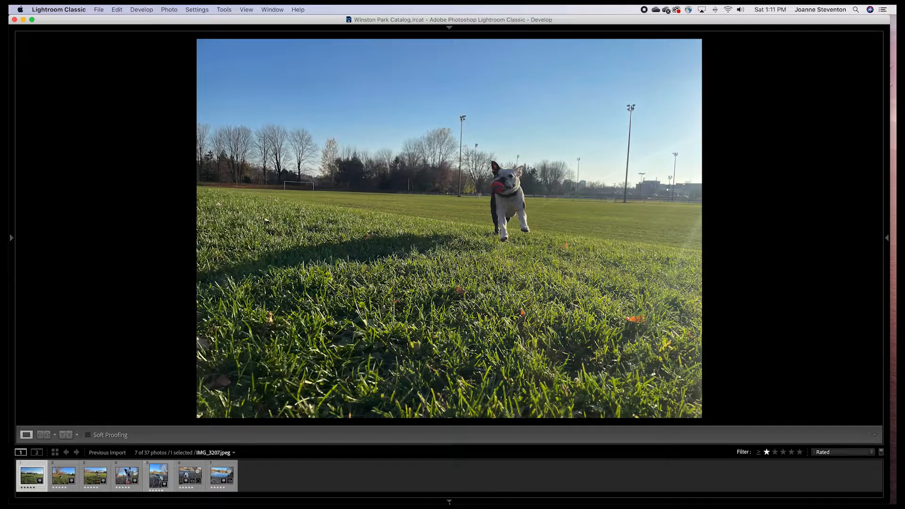
left_click(450, 503)
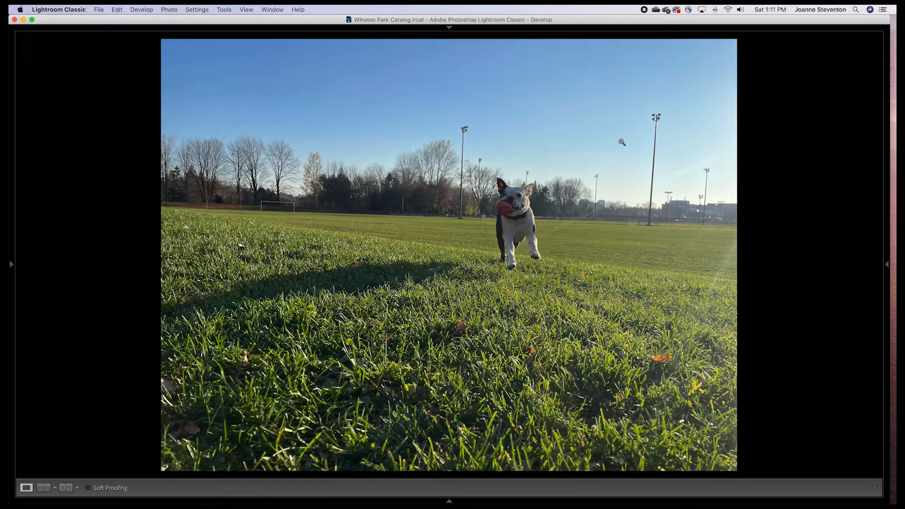
Show the right, top, left and bottom panels again
left_click(888, 266)
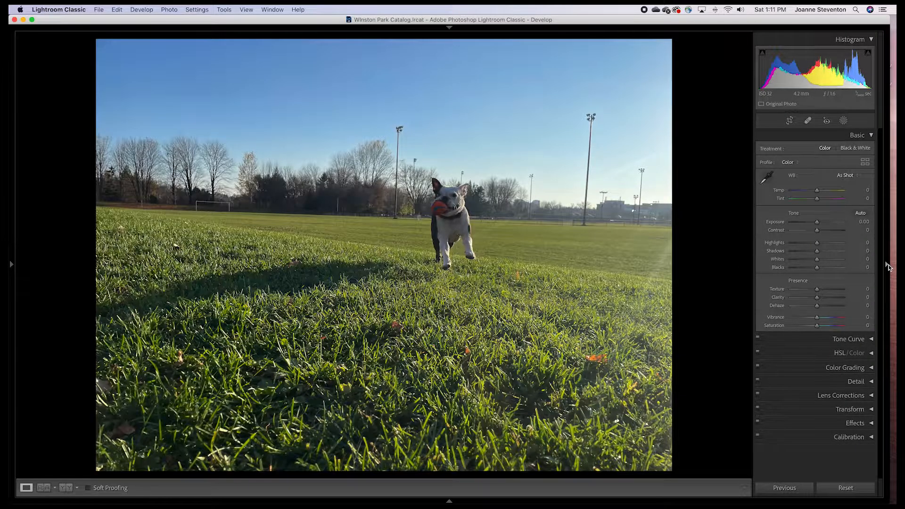
left_click(449, 27)
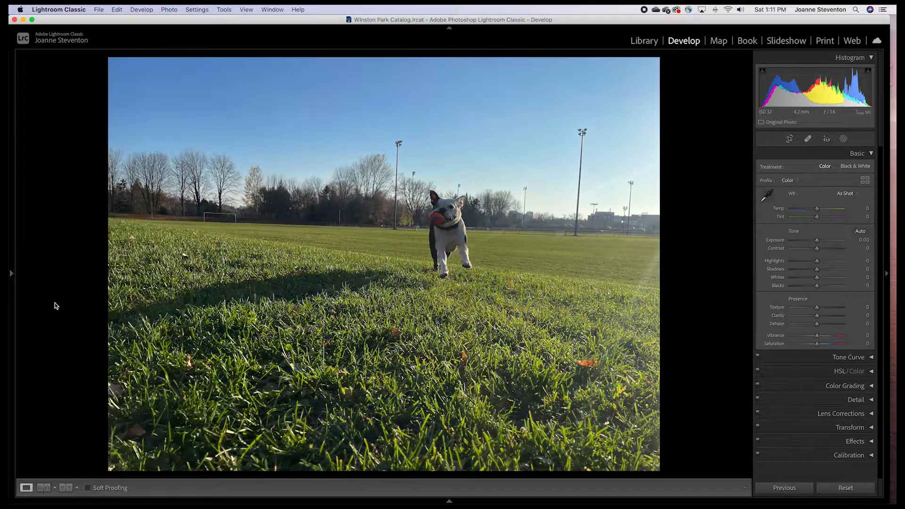
left_click(11, 273)
left_click(450, 502)
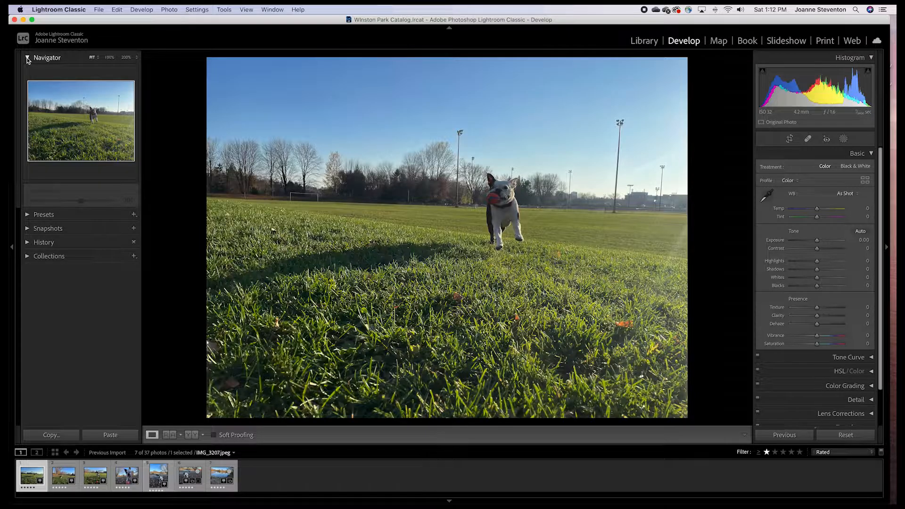
Expand the History panel and test raising Exposure to +2.00, undoing the change
left_click(27, 242)
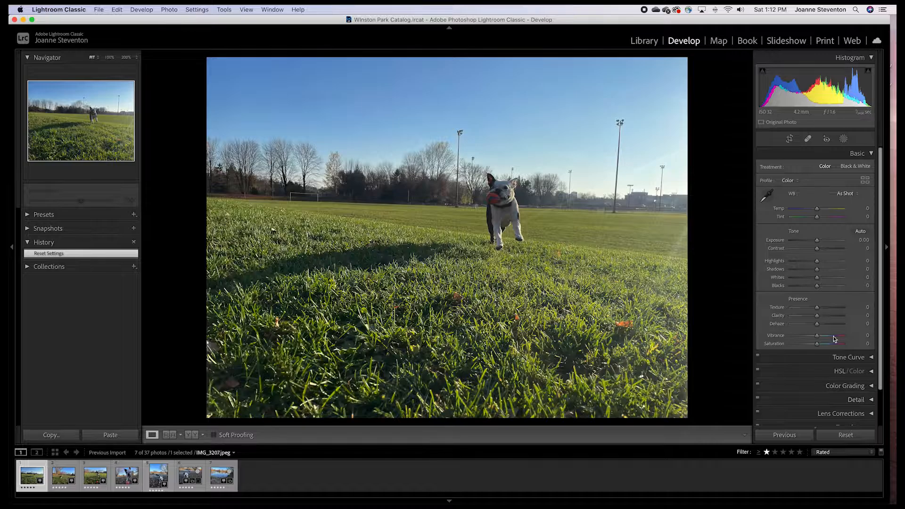
left_click_drag(818, 240, 827, 241)
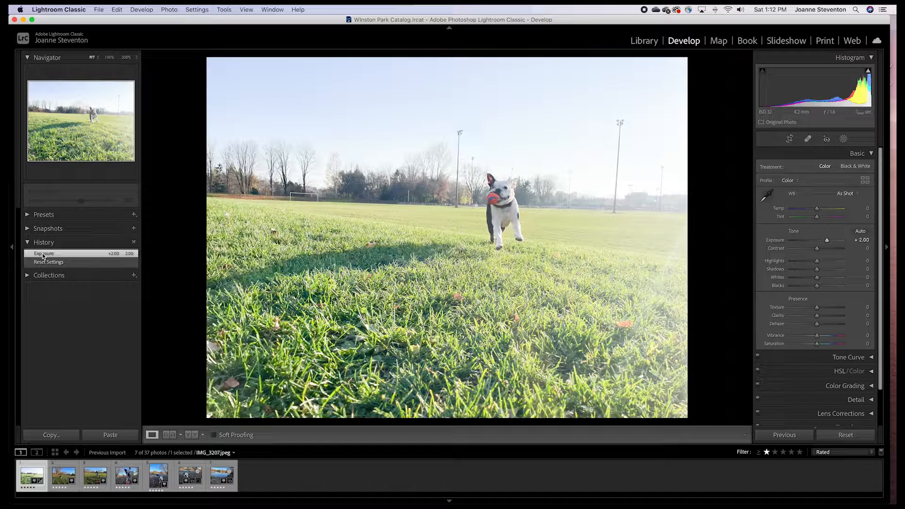
key("super+z")
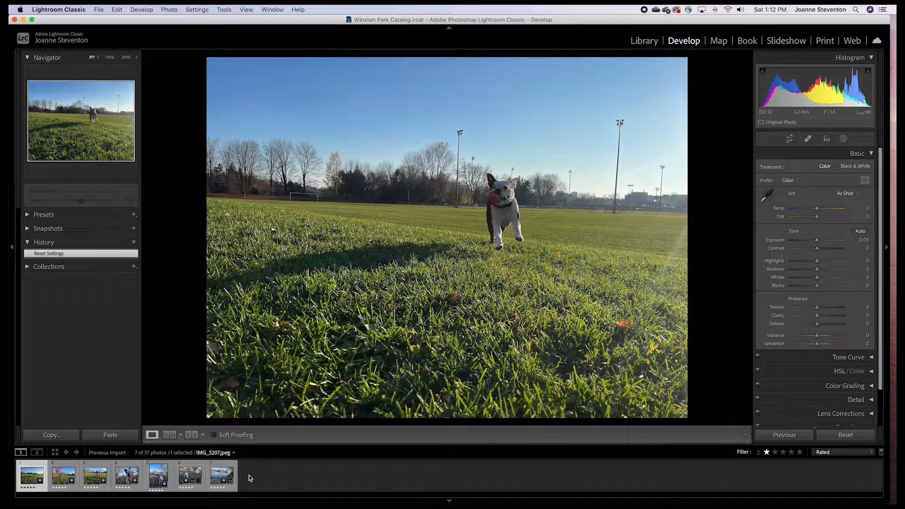
Choose the Rated preset for the filmstrip filter
left_click(873, 454)
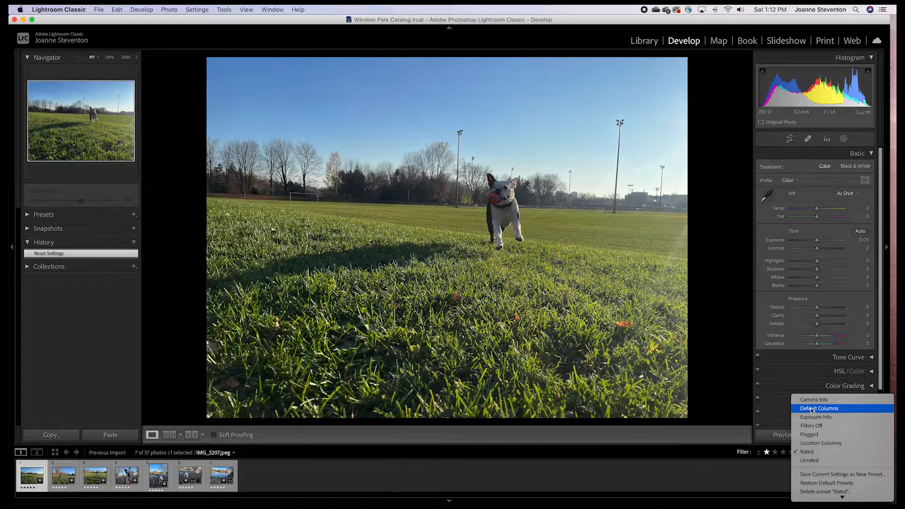
left_click(806, 454)
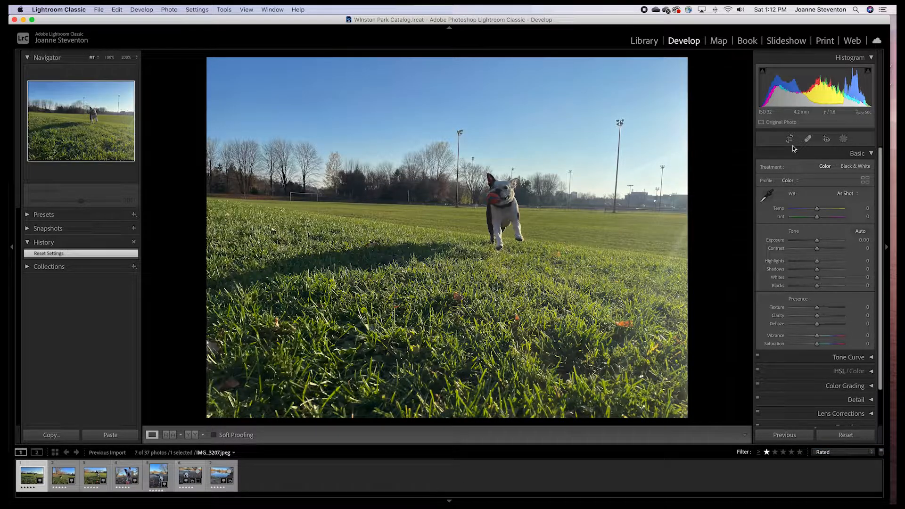
Collapse the Histogram panel while keeping the Basic settings expanded
left_click(872, 58)
left_click(872, 91)
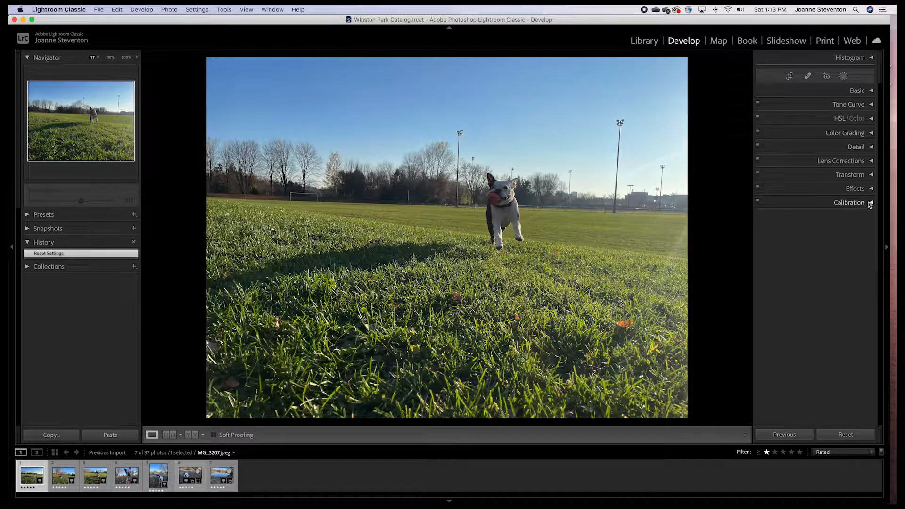
left_click(872, 91)
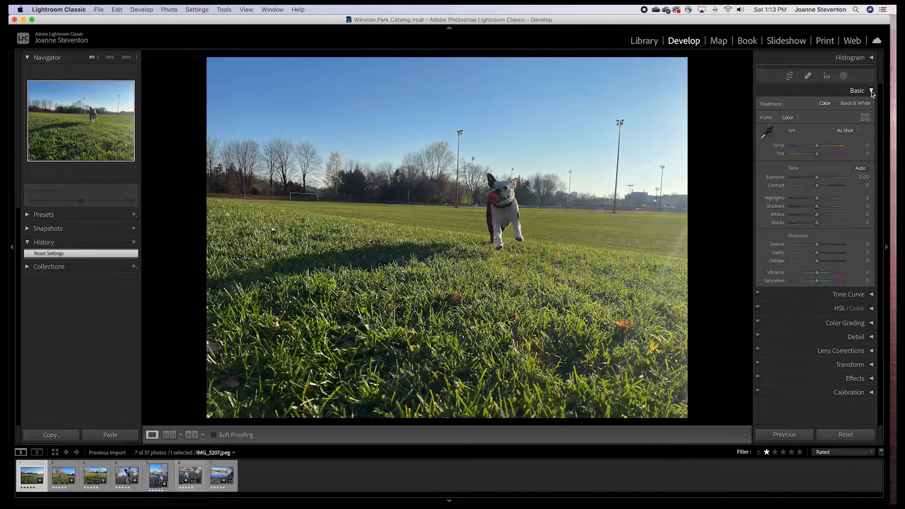
left_click(871, 58)
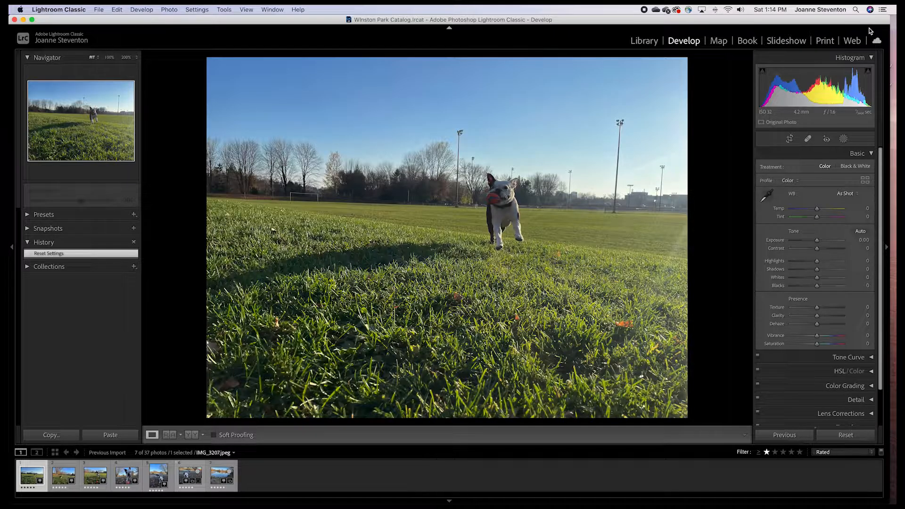
left_click(871, 57)
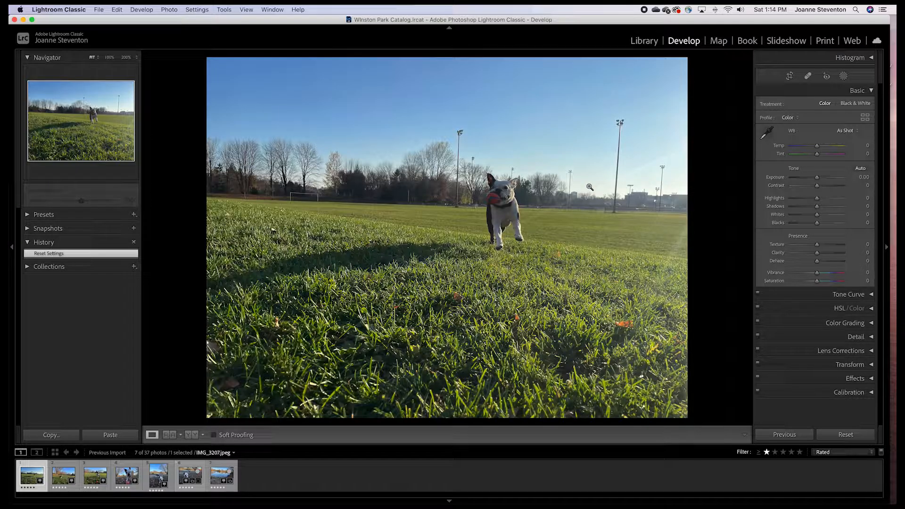
Set the white balance Temperature to +3
mouse_move(819, 146)
left_mouse_down()
mouse_move(828, 147)
mouse_move(817, 148)
left_mouse_up()
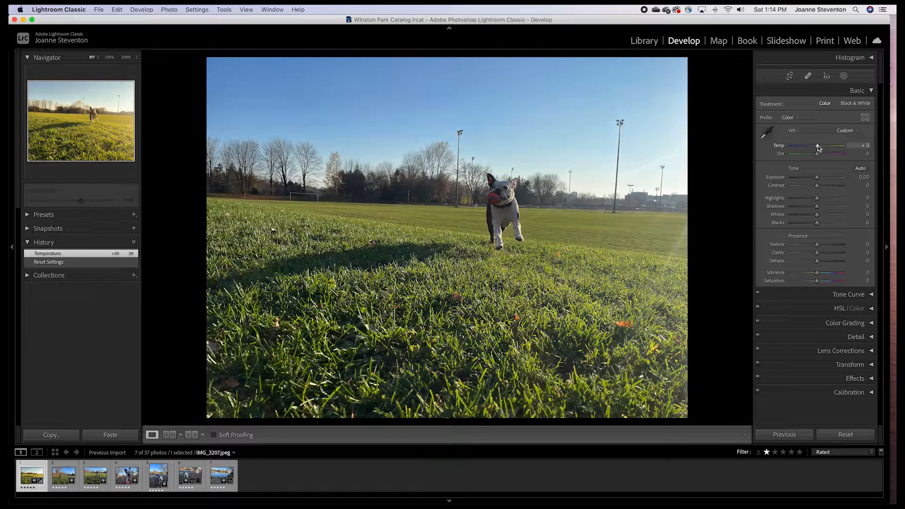
left_click_drag(819, 145, 819, 146)
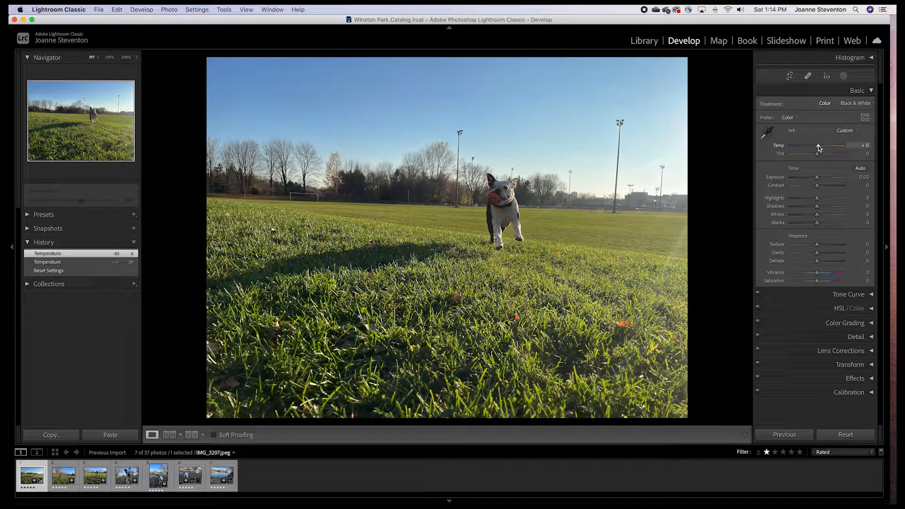
left_click_drag(818, 145, 821, 145)
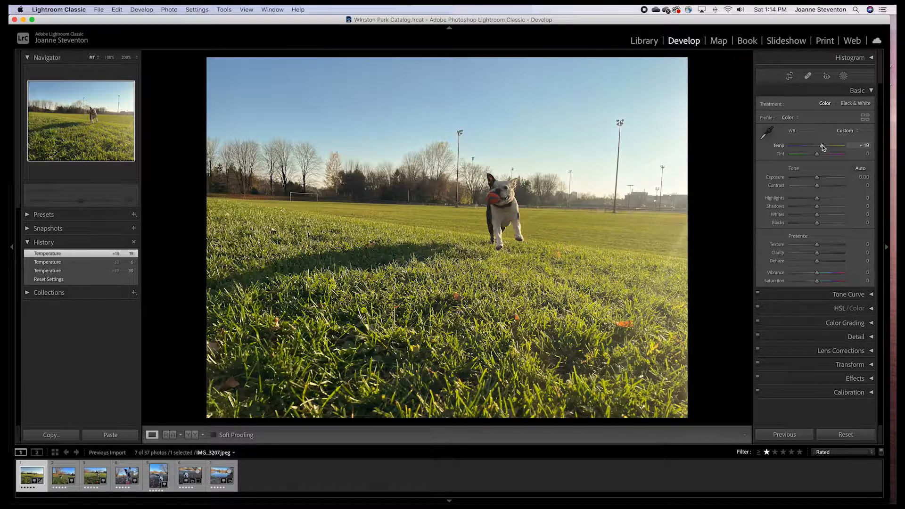
left_click_drag(821, 146, 819, 144)
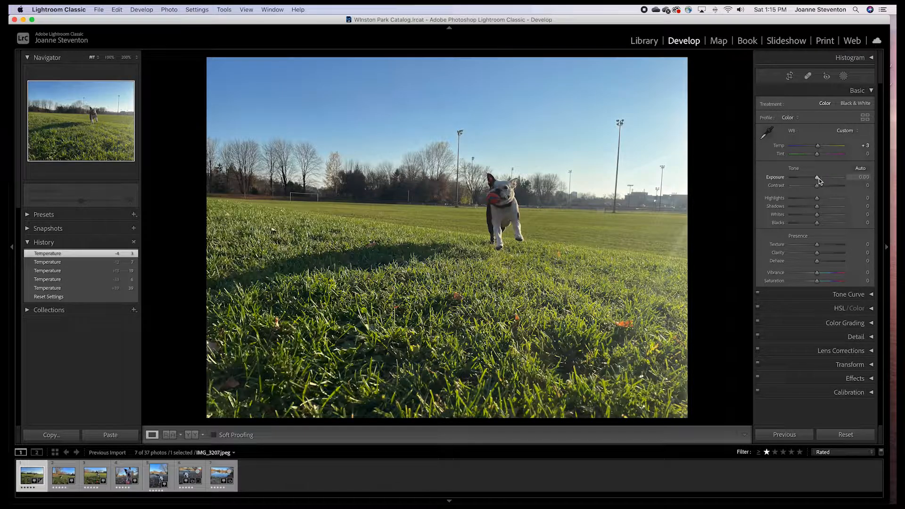
Raise the Exposure to +0.40
left_click_drag(818, 177, 819, 177)
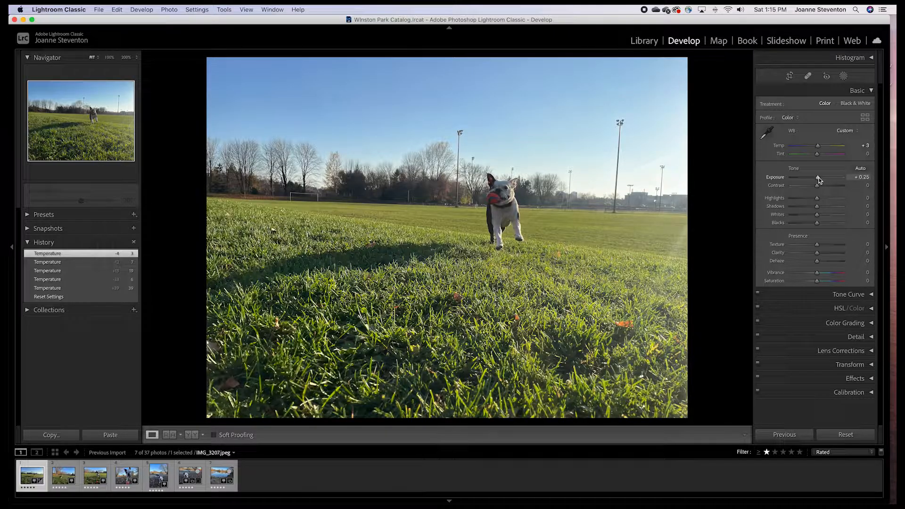
left_click_drag(819, 179, 817, 178)
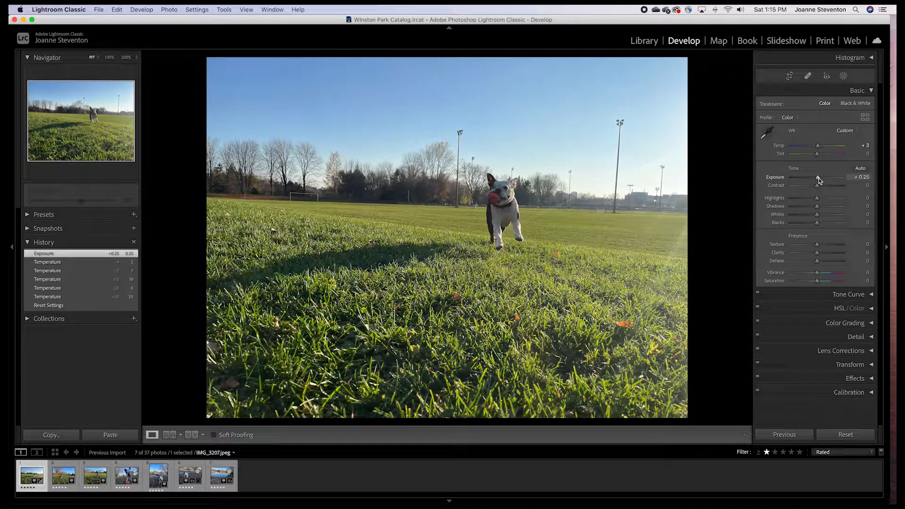
left_click_drag(818, 177, 819, 178)
left_click_drag(819, 178, 820, 179)
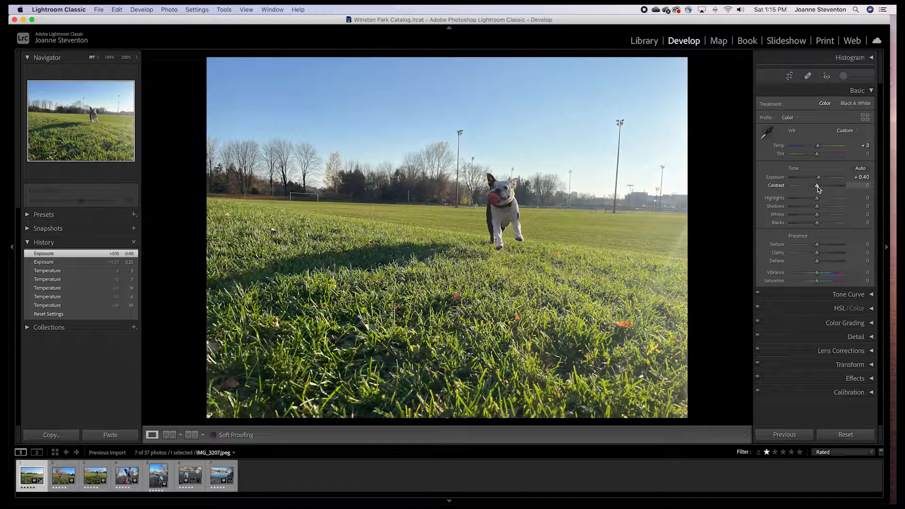
Set Contrast to +3 and lower Exposure to +0.30
left_click_drag(819, 188, 820, 189)
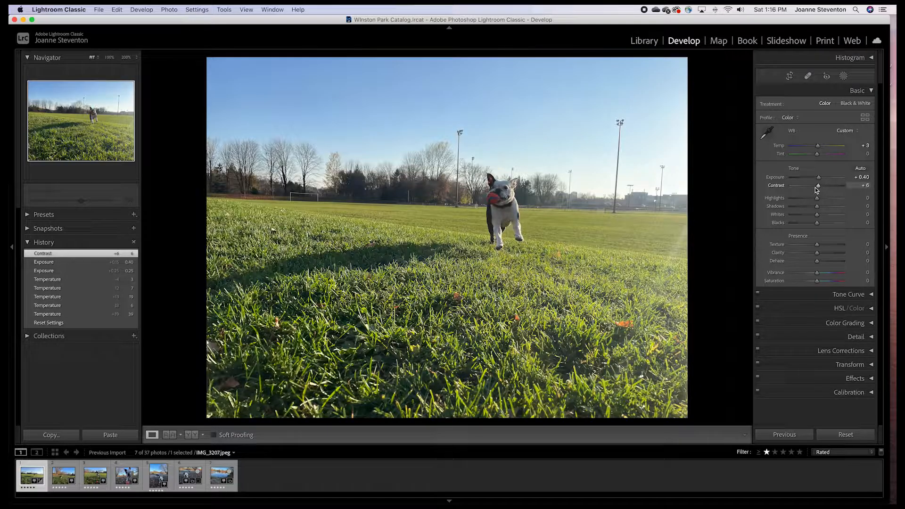
mouse_move(821, 189)
left_mouse_down()
mouse_move(872, 187)
mouse_move(818, 186)
mouse_move(822, 177)
left_mouse_up()
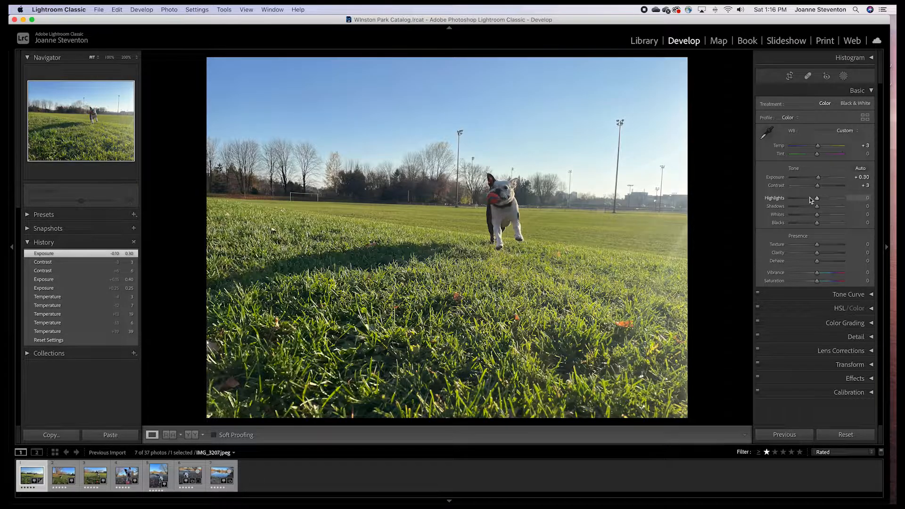
Set Highlights and Shadows to +1 each
left_click_drag(817, 198, 783, 200)
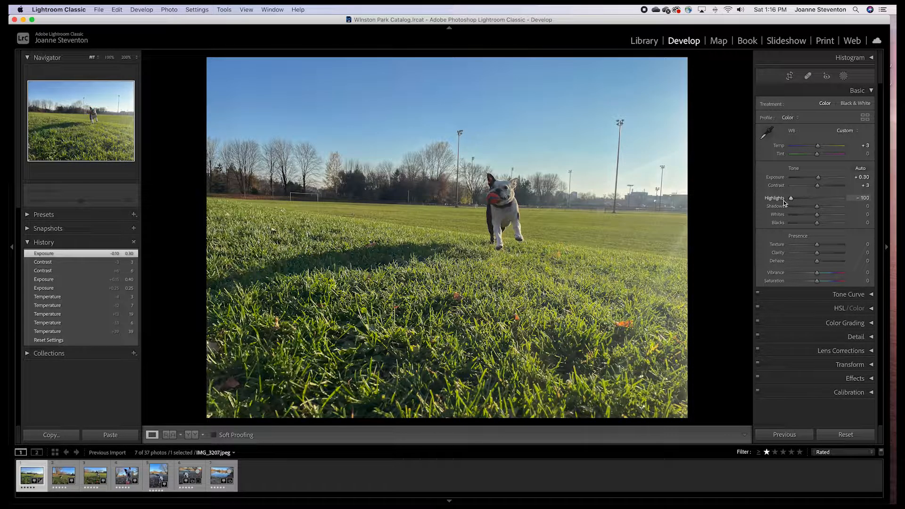
left_click_drag(791, 199, 818, 206)
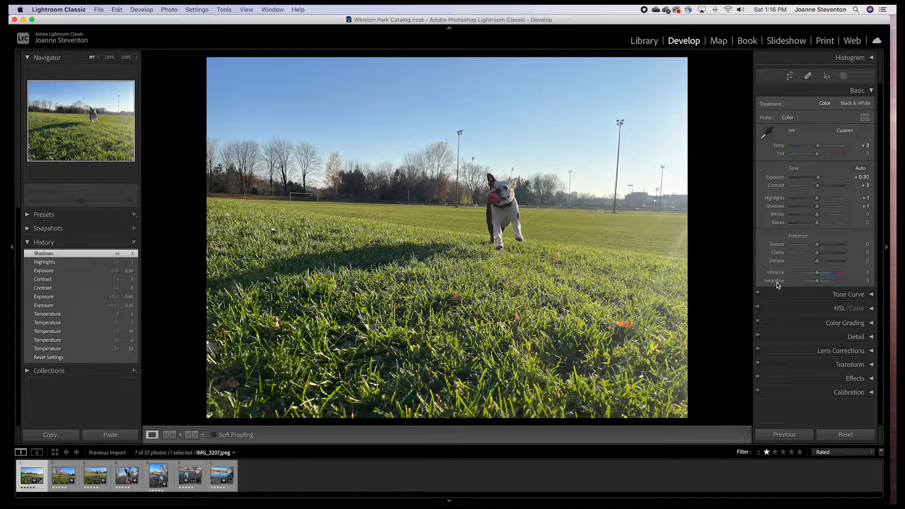
Set Vibrance to +12
left_click_drag(822, 281, 826, 283)
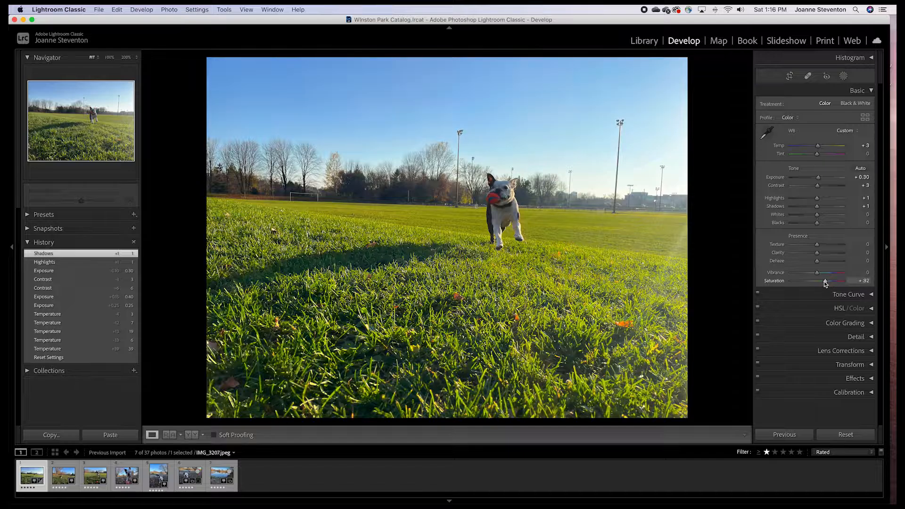
left_click_drag(826, 282, 817, 283)
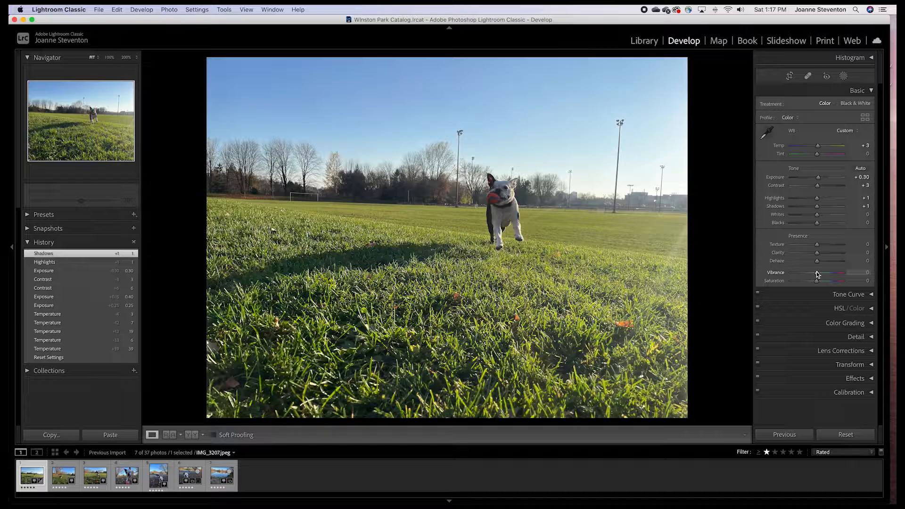
left_click_drag(818, 272, 823, 273)
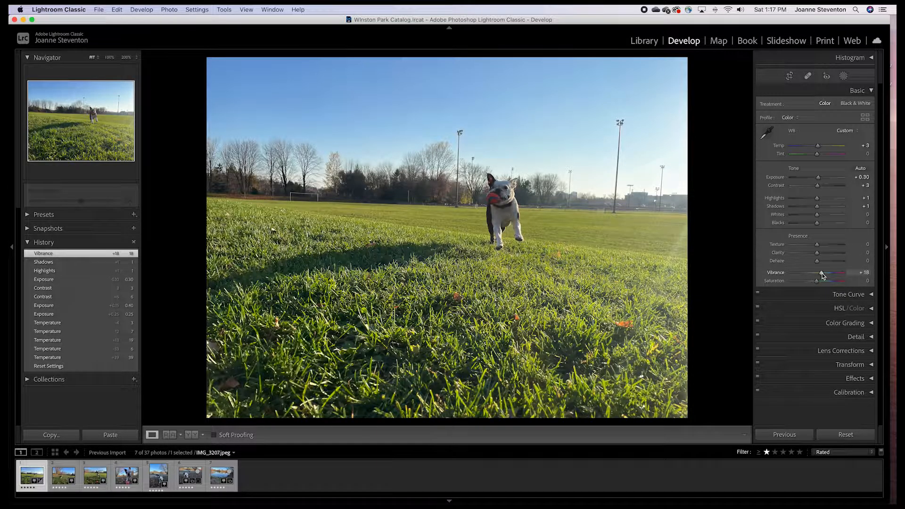
mouse_move(823, 273)
left_mouse_down()
mouse_move(865, 273)
mouse_move(821, 274)
left_mouse_up()
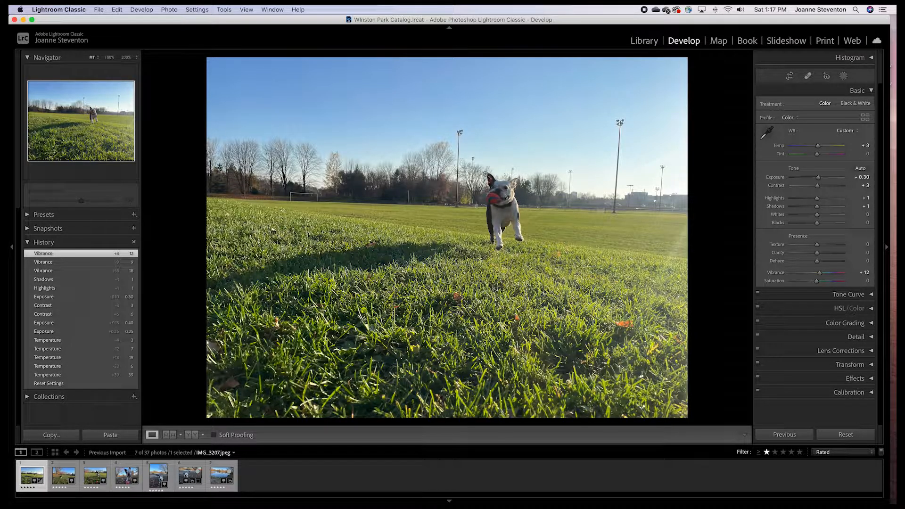
Open the Crop & Straighten tool
left_click(789, 77)
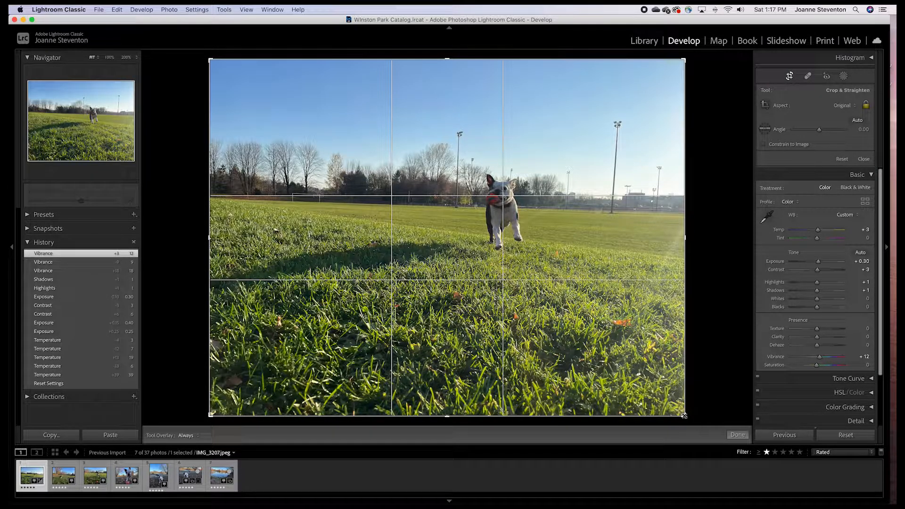
left_click(789, 76)
left_click(790, 77)
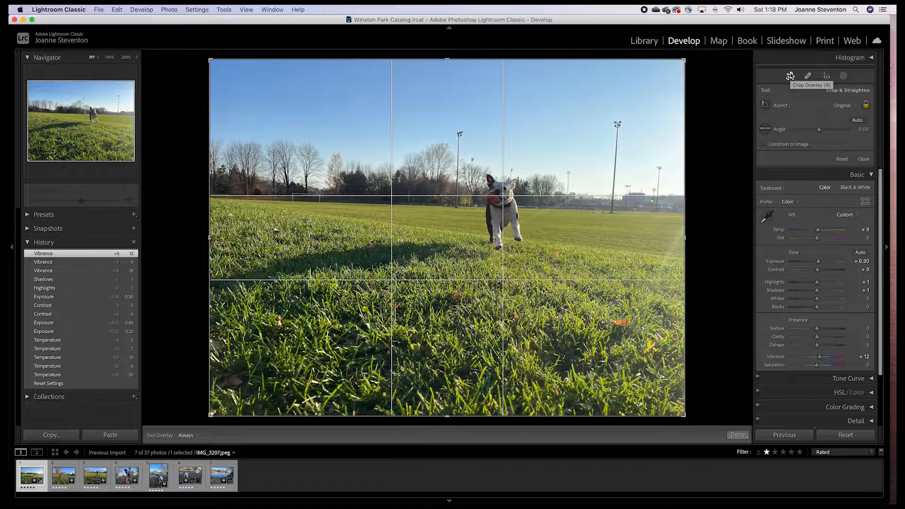
Try to set the crop aspect ratio to 4 x 3
left_click(856, 109)
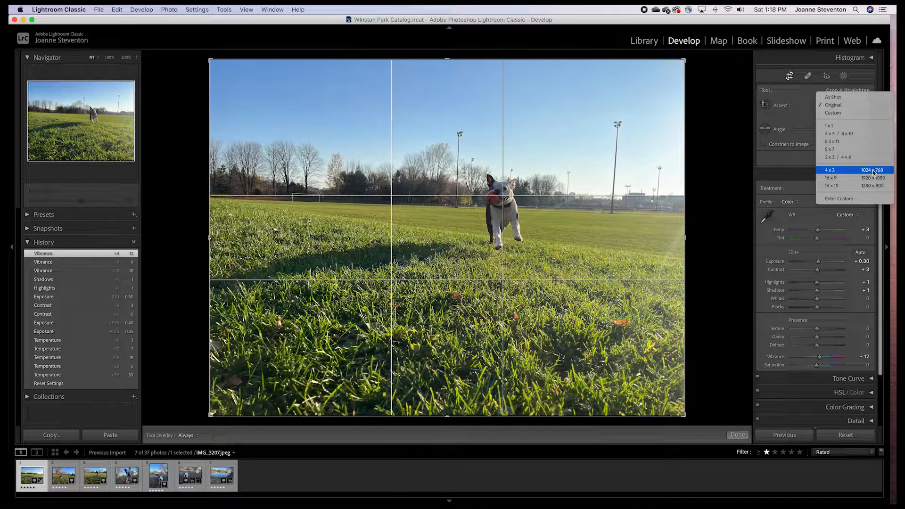
left_click(832, 174)
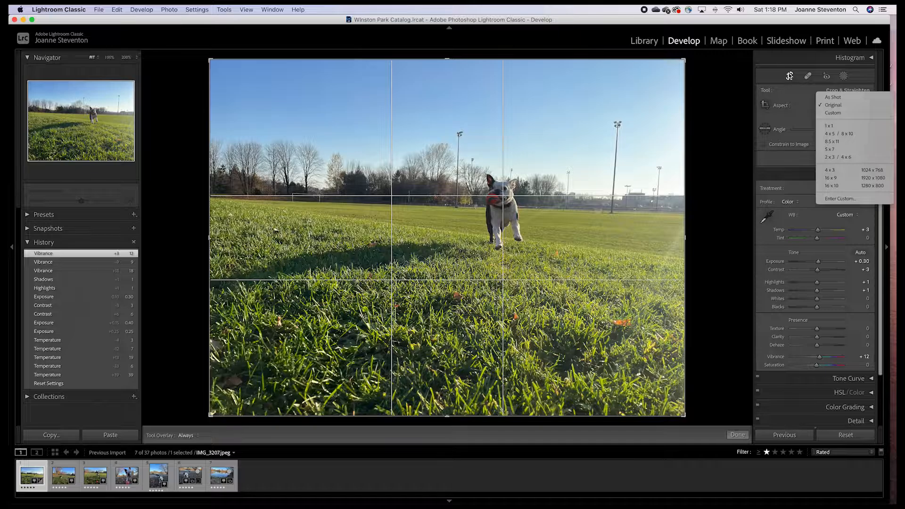
left_click(790, 77)
left_click(789, 76)
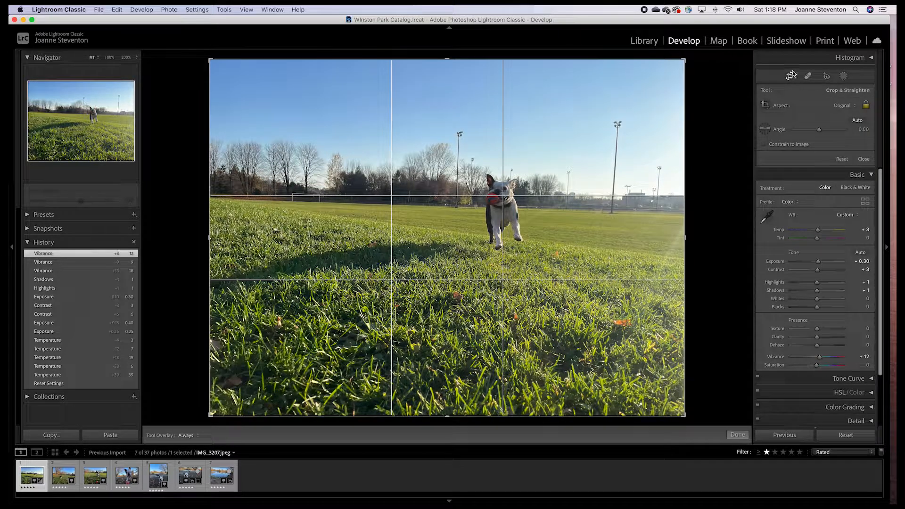
Set the crop aspect to 4 x 3, resize and move the crop frame around the dog, and apply it
left_click(856, 109)
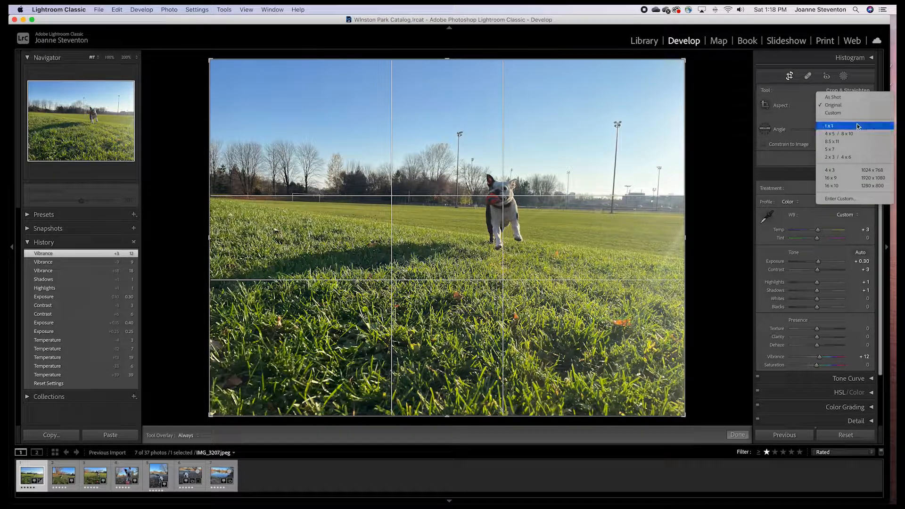
left_click(840, 173)
left_click_drag(686, 414, 714, 372)
left_click_drag(527, 299, 489, 304)
left_click_drag(628, 373, 593, 337)
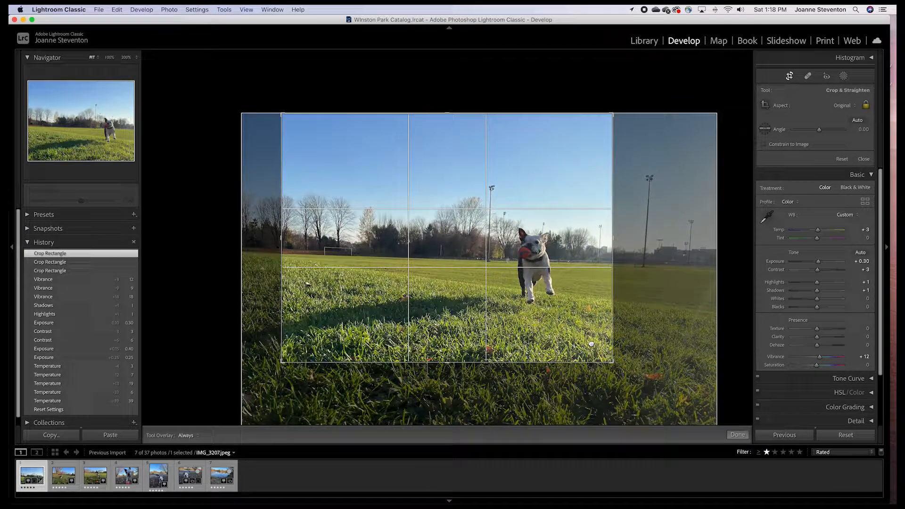
key("Return")
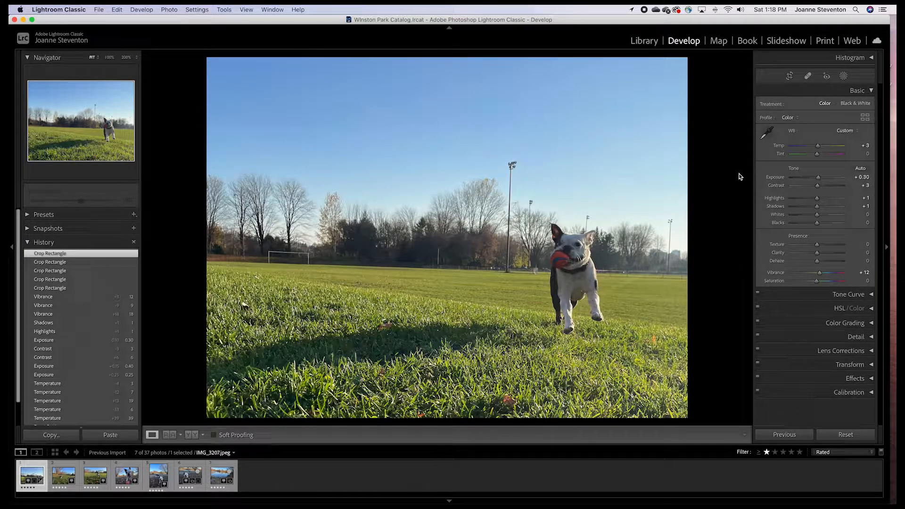
Reopen the crop and shift the frame slightly to reposition the dog, then apply it
left_click(790, 75)
mouse_move(554, 227)
left_mouse_down()
mouse_move(566, 225)
mouse_move(538, 225)
left_mouse_up()
key("Return")
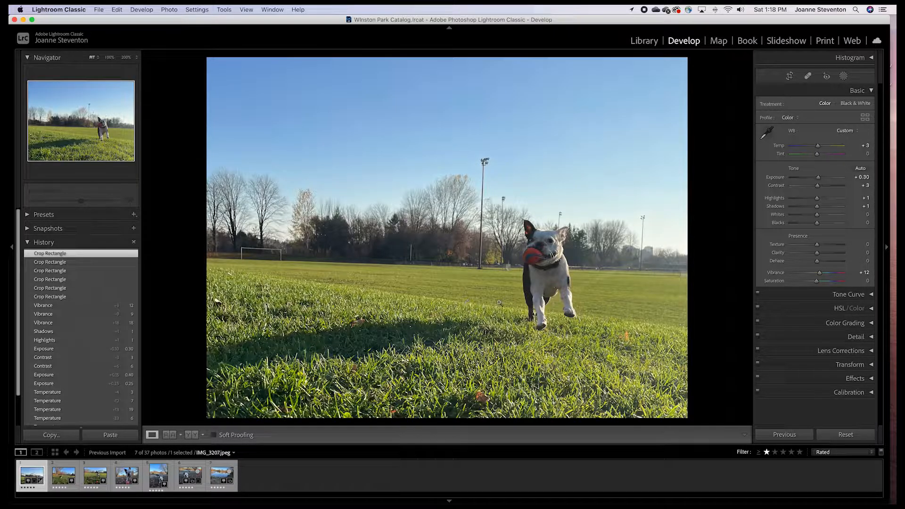
Reopen the crop, nudge the frame, rotate it to an angle of -1.73, and apply it
left_click(793, 76)
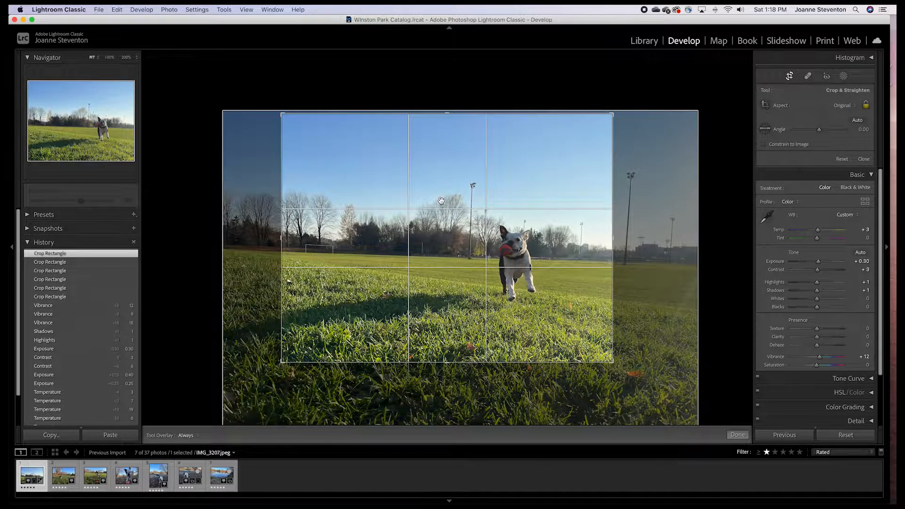
left_click_drag(473, 192, 486, 193)
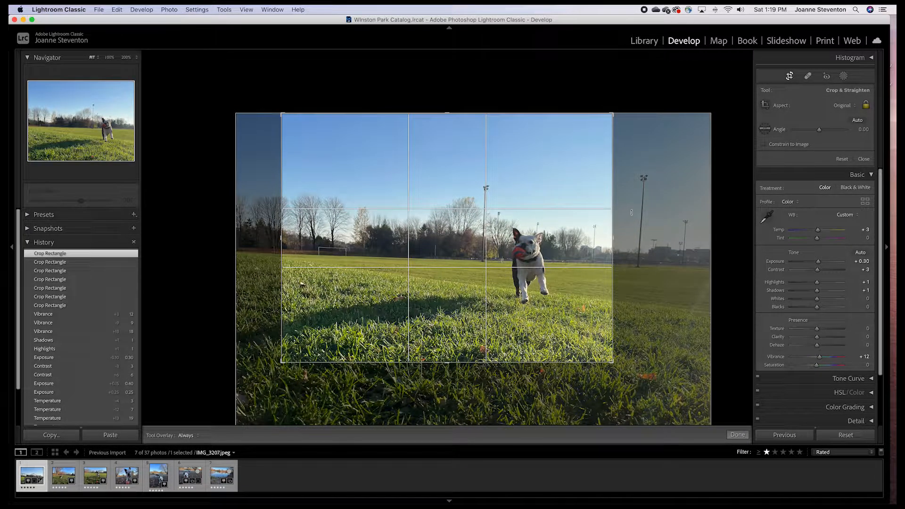
left_click_drag(631, 213, 632, 206)
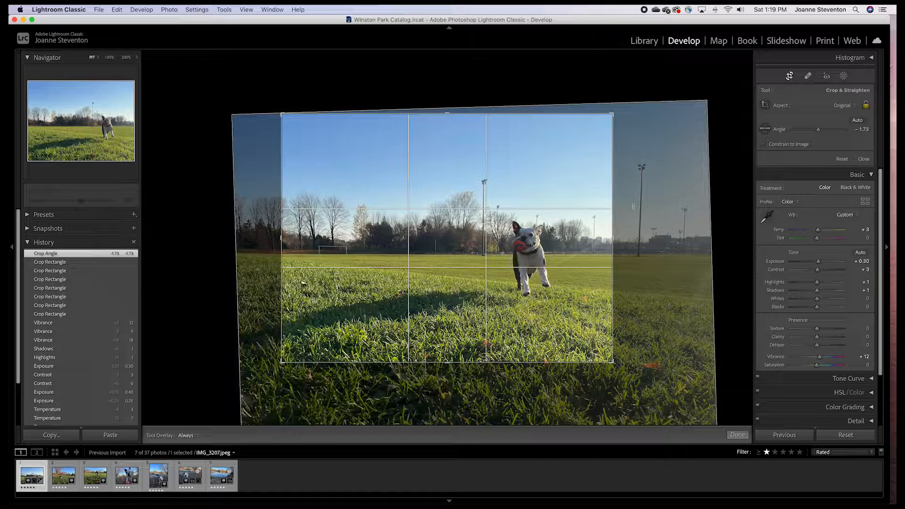
key("Return")
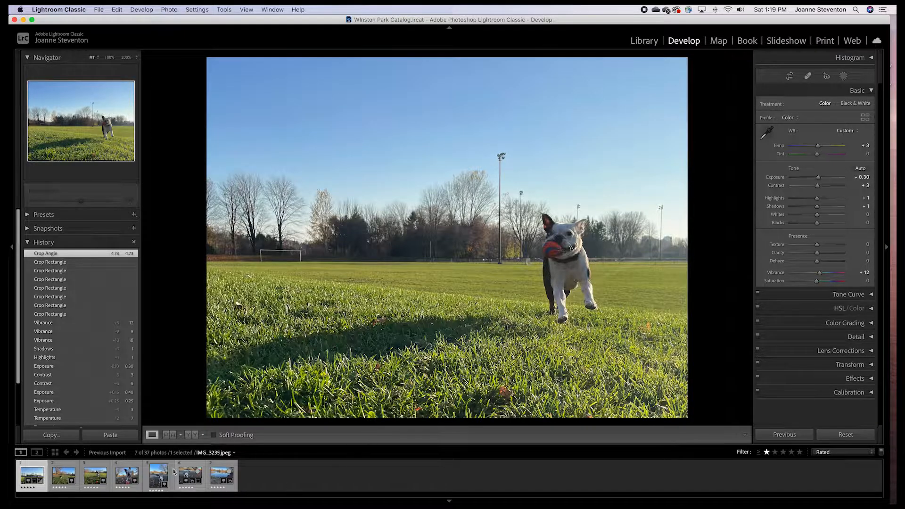
Select the photo of two dogs and crop it to a landscape 4 x 3 frame around the foreground dog
left_click(155, 480)
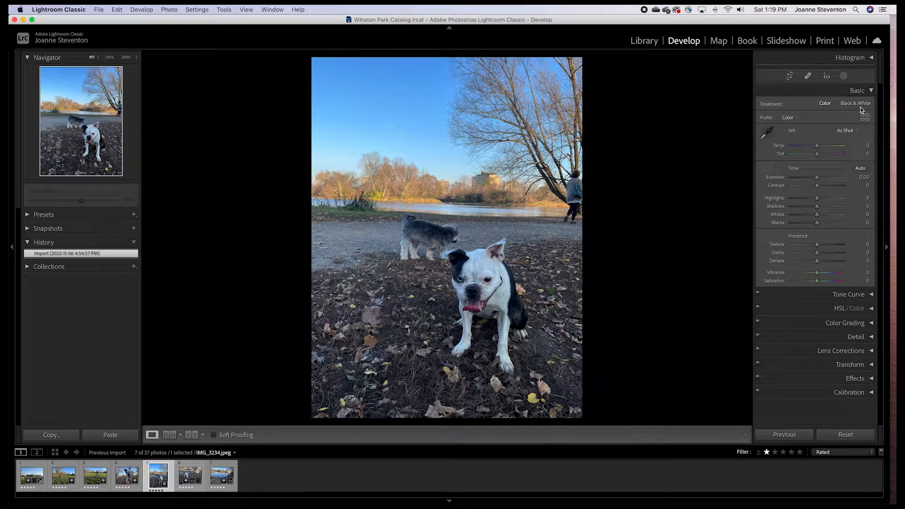
left_click(791, 77)
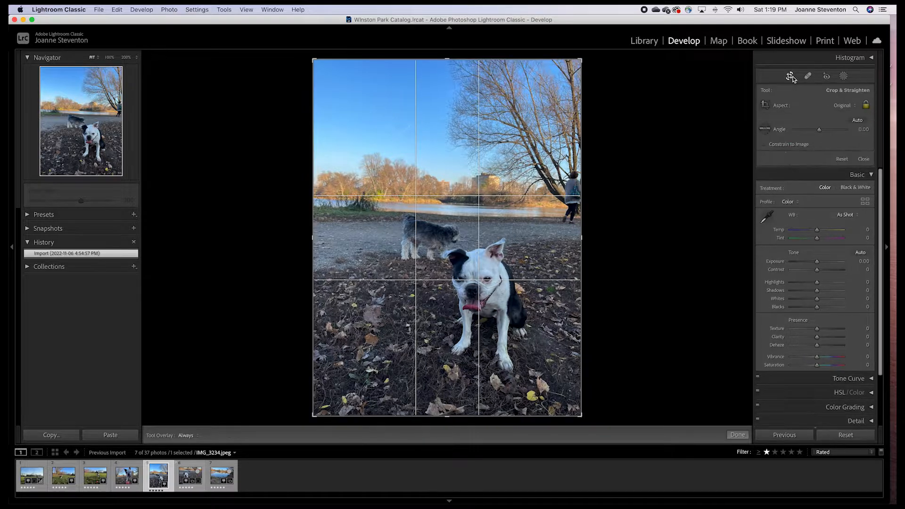
left_click(855, 105)
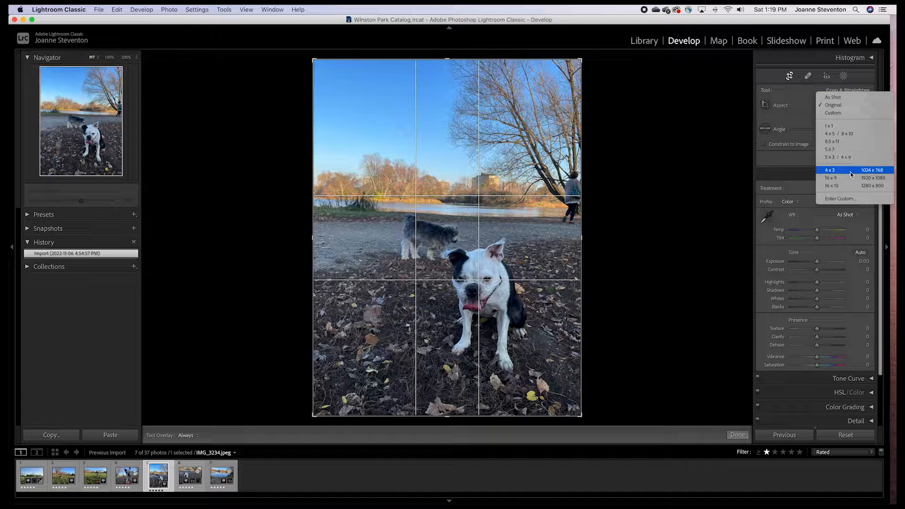
left_click(830, 172)
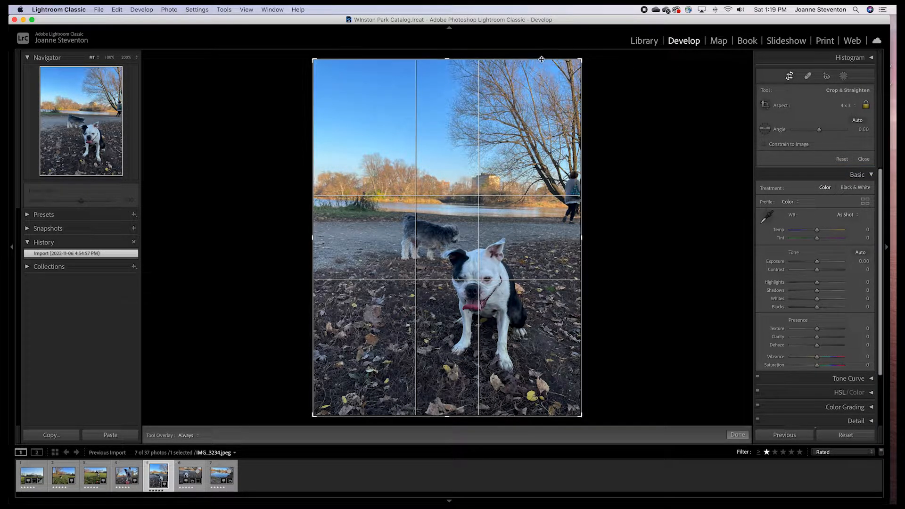
left_click_drag(582, 60, 600, 55)
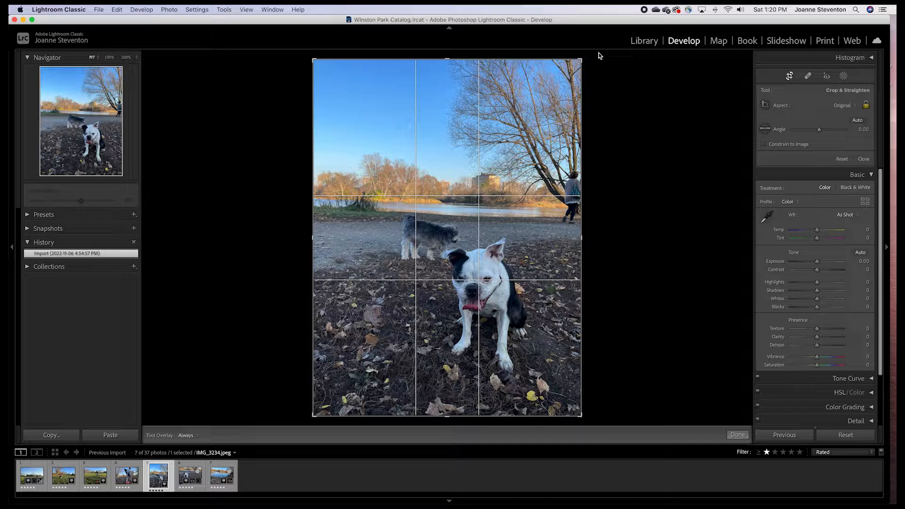
key("x")
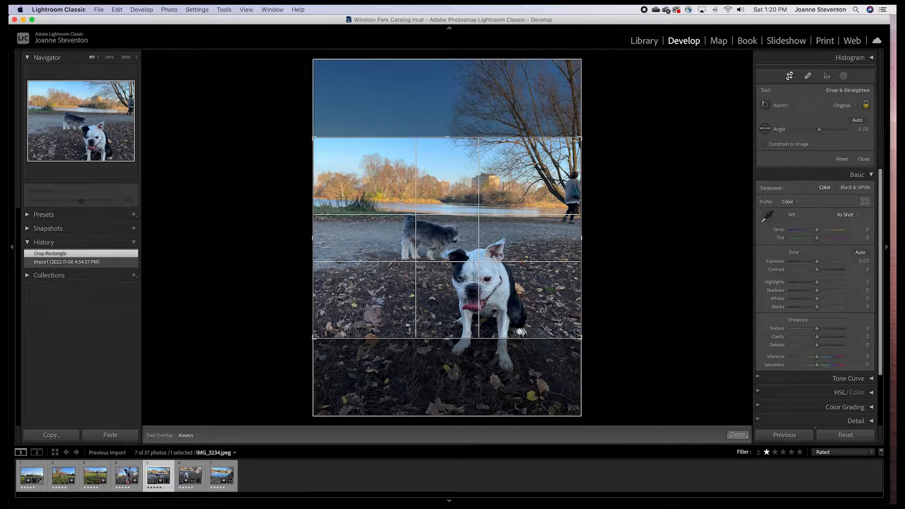
left_click_drag(519, 328, 520, 286)
key("Return")
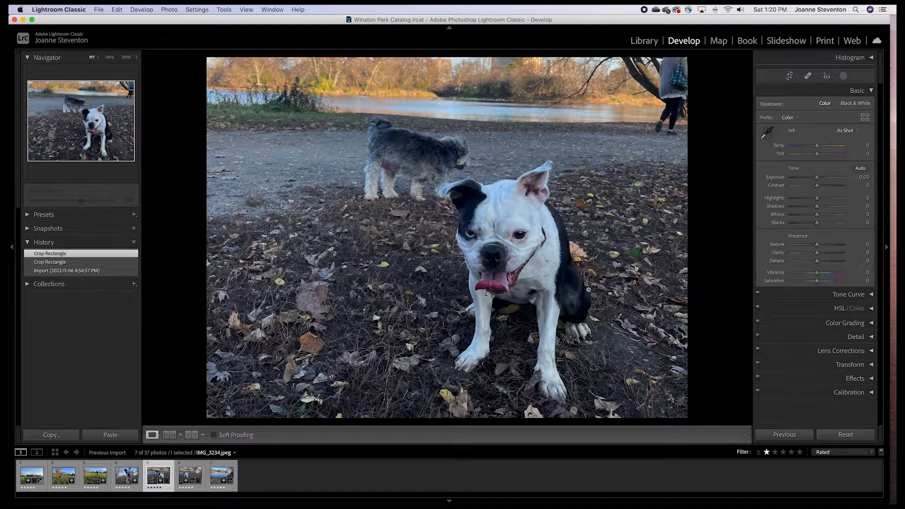
Raise this photo's Exposure to +0.40
left_click_drag(817, 178, 820, 179)
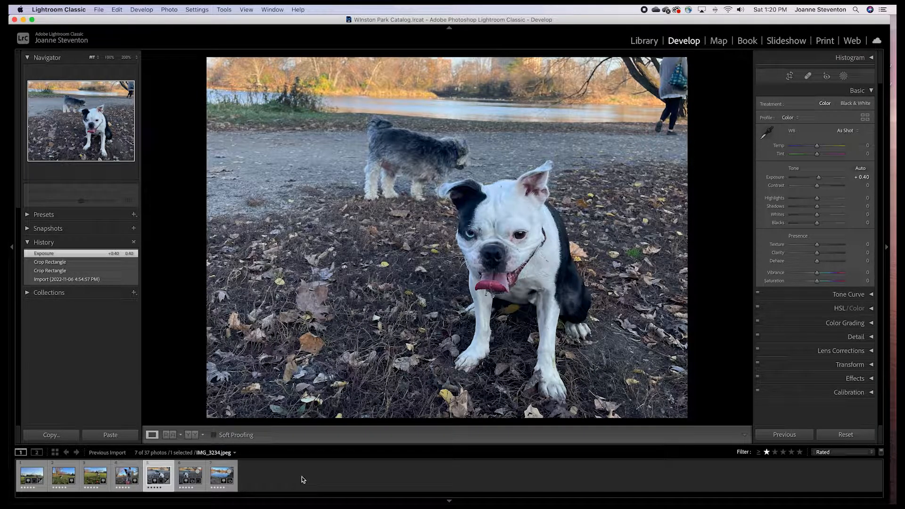
Select all seven photos in the filmstrip and open the Export dialog
left_click(285, 476)
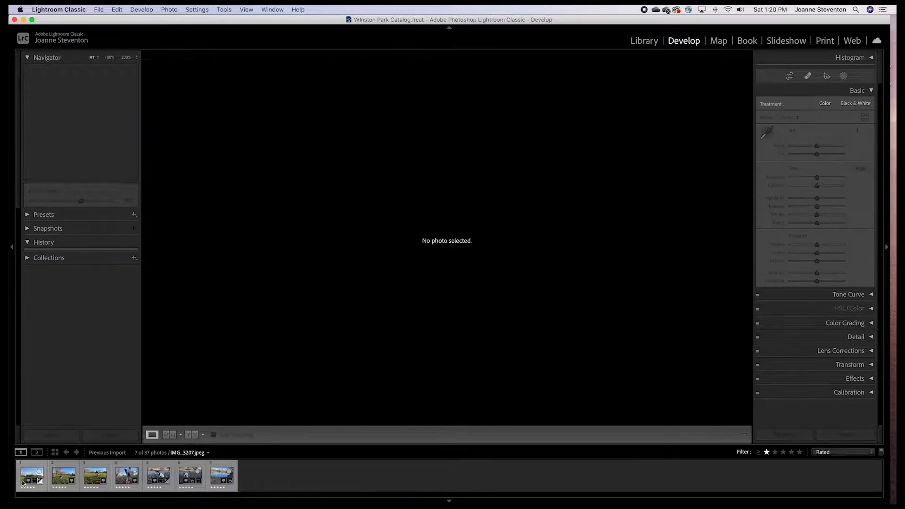
left_click(21, 470)
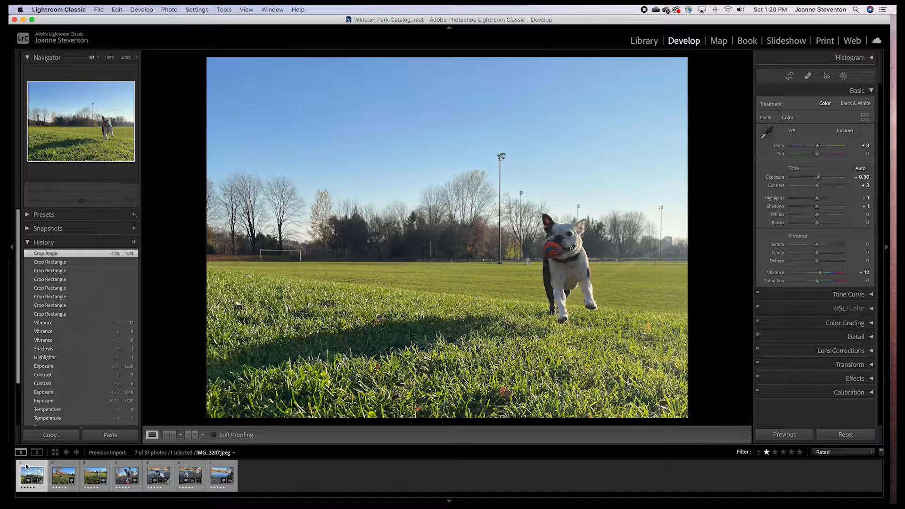
left_click(223, 466, "shift")
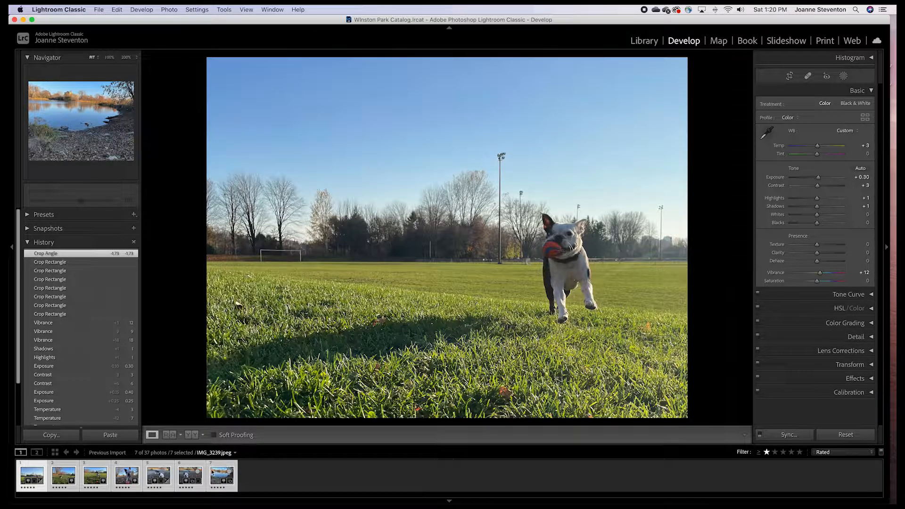
left_click(101, 10)
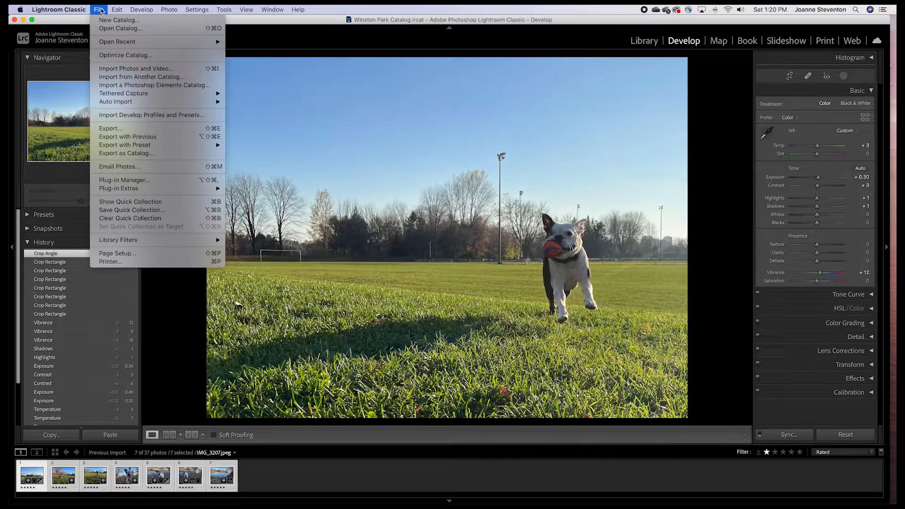
left_click(113, 129)
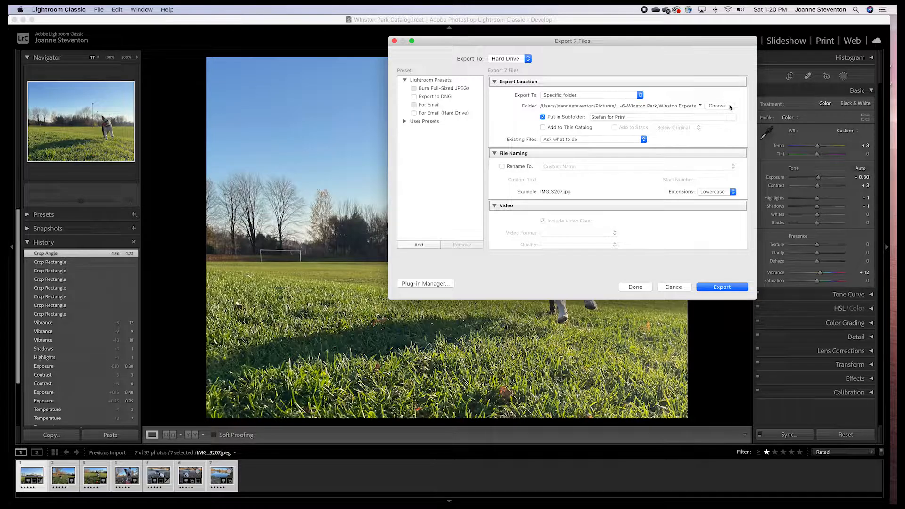
Choose the 2022-10-6-Winston Park folder inside Pictures/2022 as the export destination
left_click(543, 117)
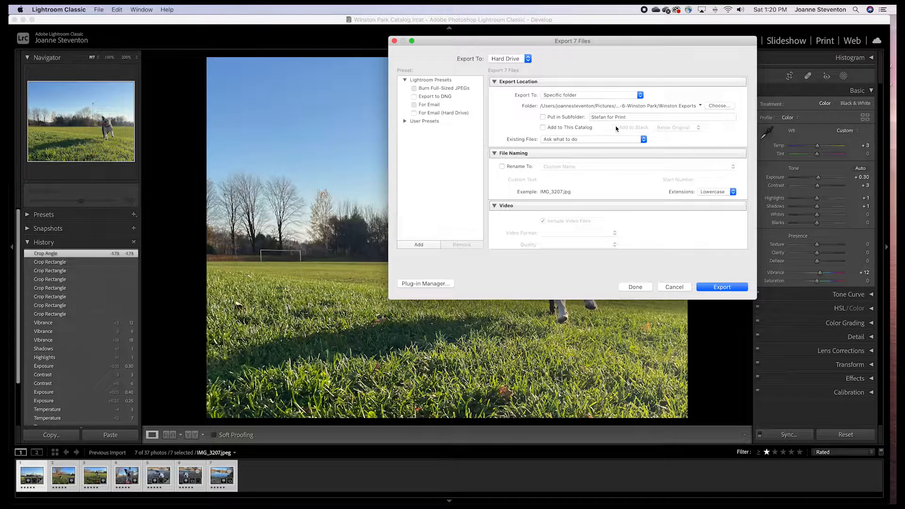
left_click(724, 107)
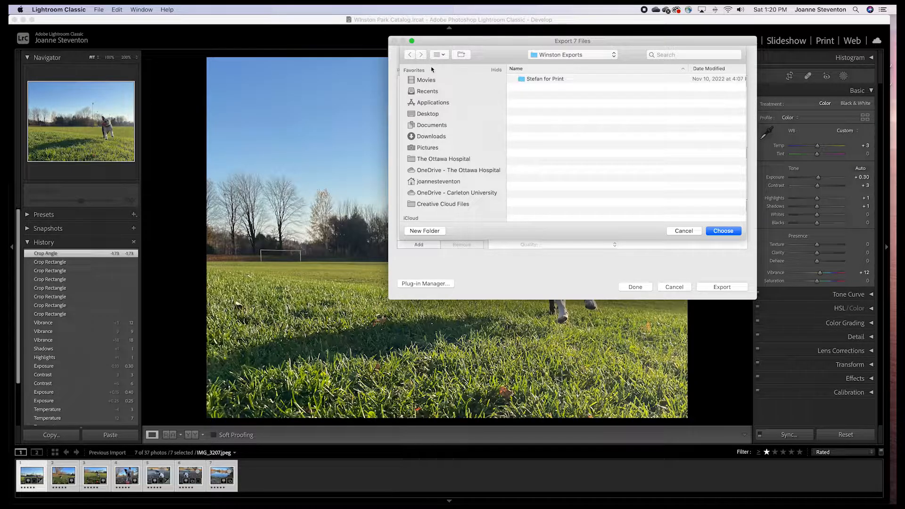
left_click(549, 56)
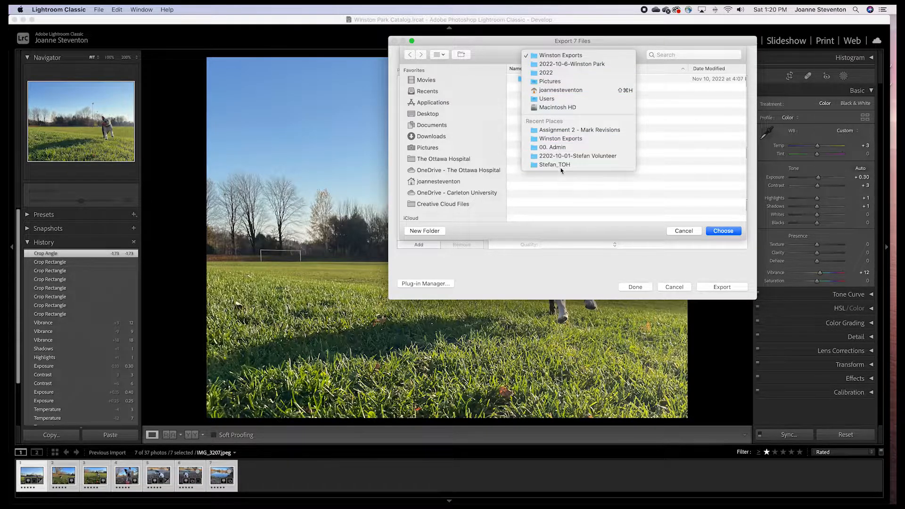
left_click(554, 73)
scroll(574, 194, "down", 5)
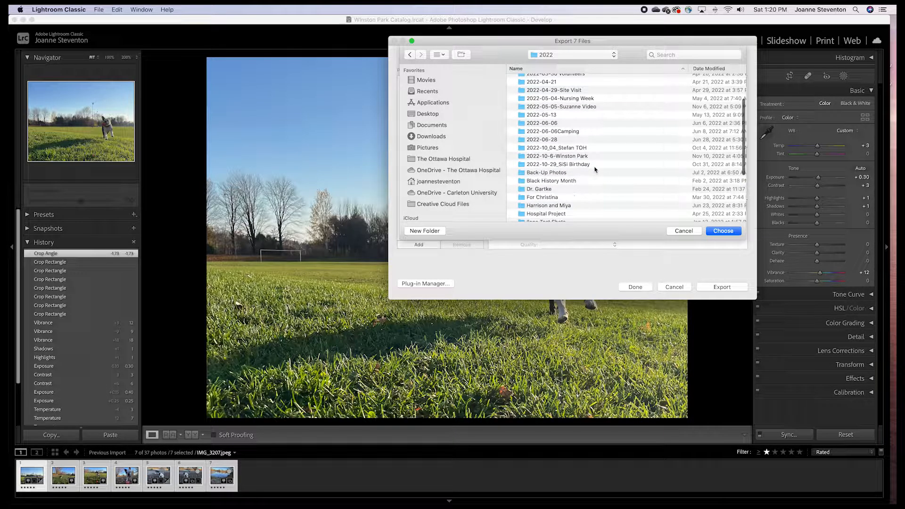
left_click(547, 156)
double_click(547, 157)
scroll(553, 185, "down", 10)
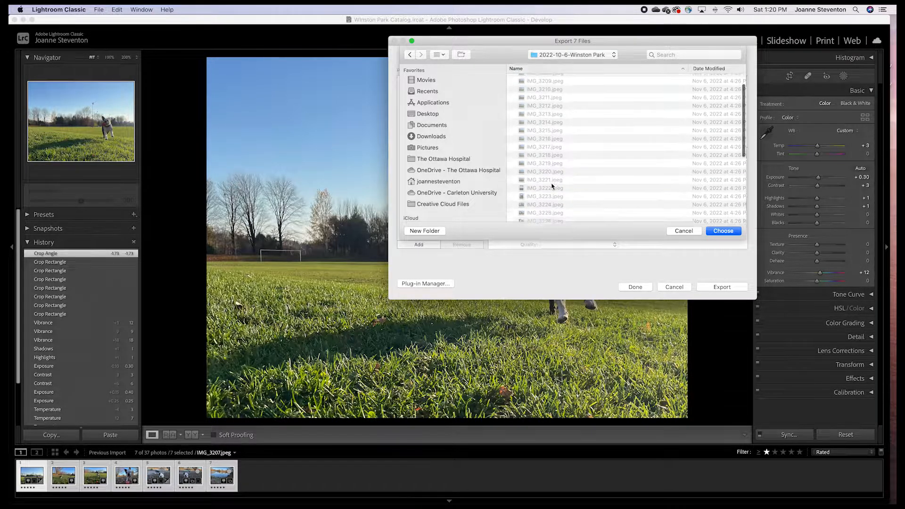
scroll(553, 187, "up", 1)
scroll(552, 187, "down", 3)
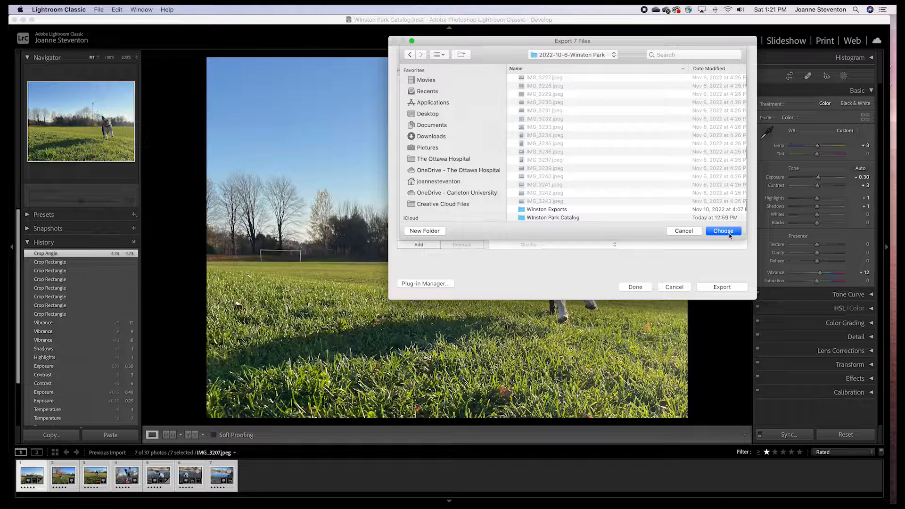
scroll(547, 99, "up", 10)
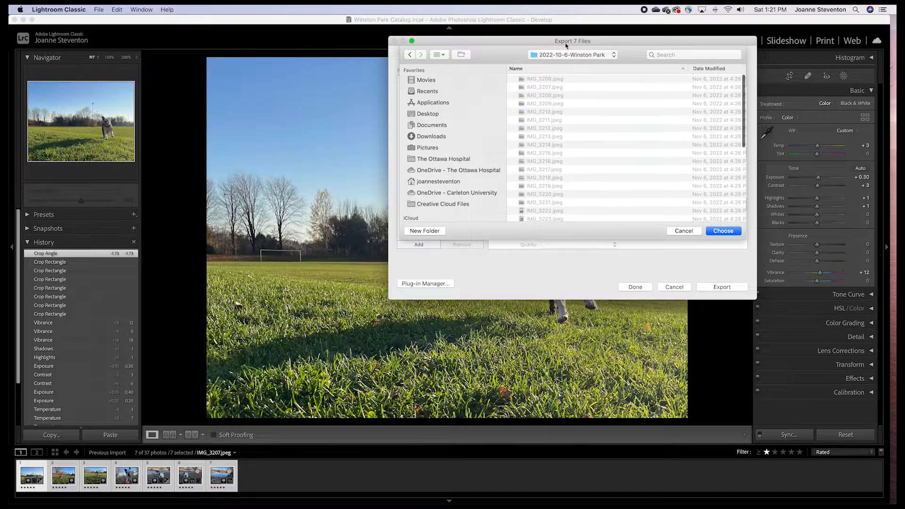
scroll(584, 94, "down", 8)
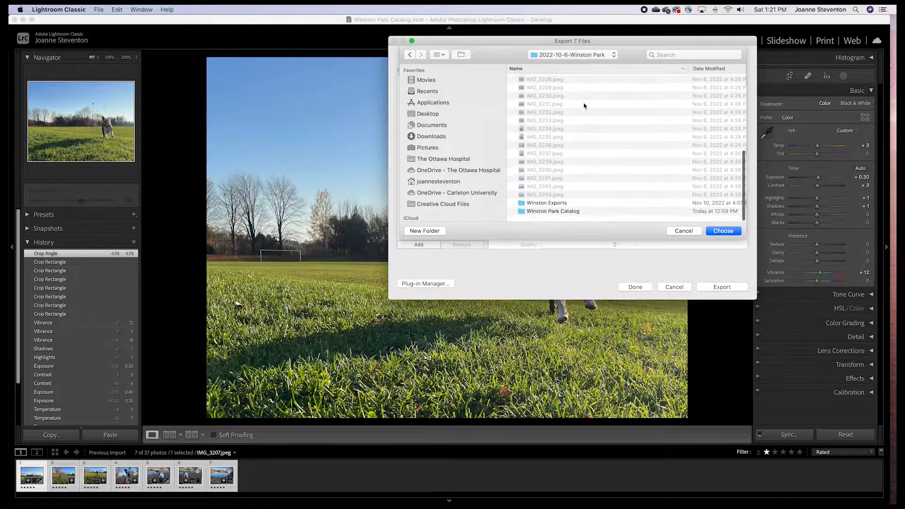
left_click(723, 230)
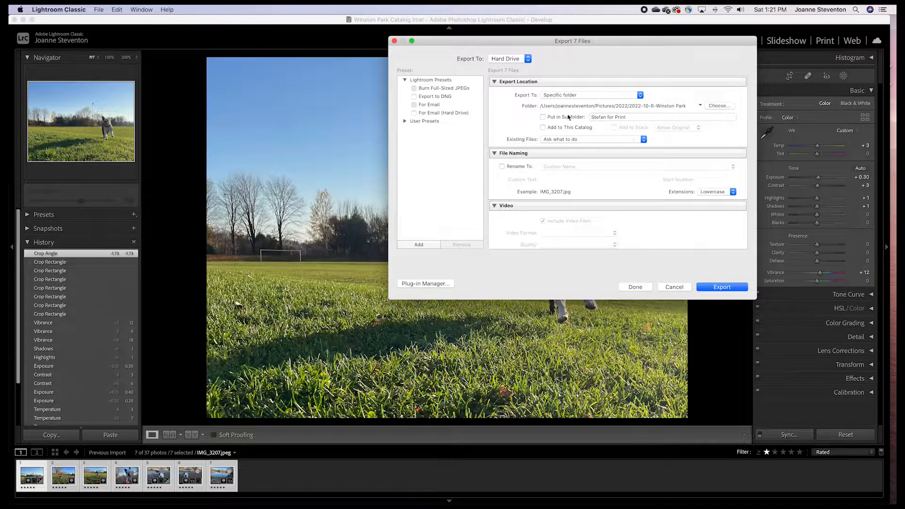
Enable Put in Subfolder and name the subfolder Winston Exports Nov 1
left_click(543, 117)
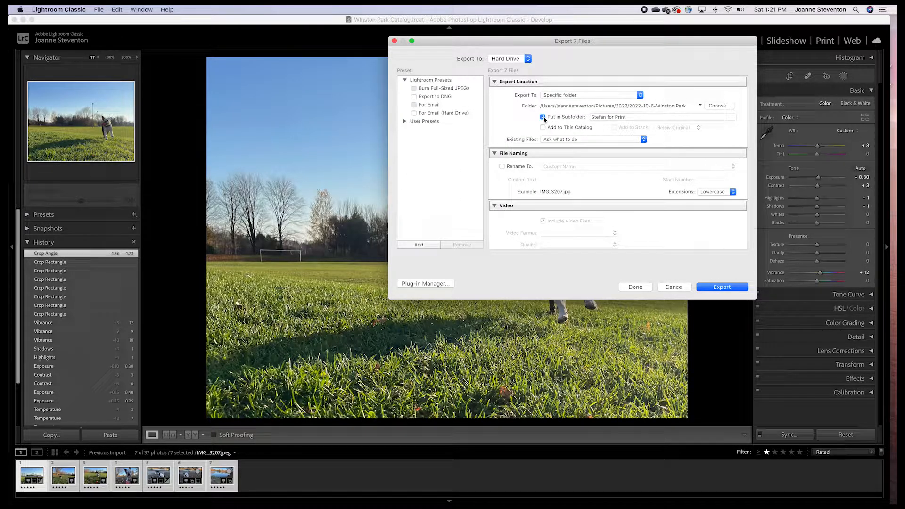
left_click(633, 117)
type("W")
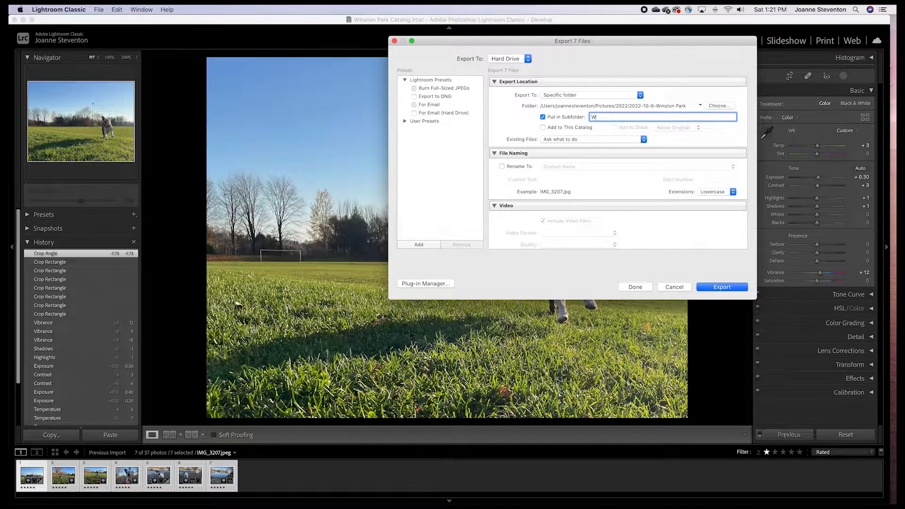
type("inston Exports Nov 12")
Review the export file settings, image sizing and metadata options
scroll(526, 182, "down", 5)
scroll(525, 182, "down", 3)
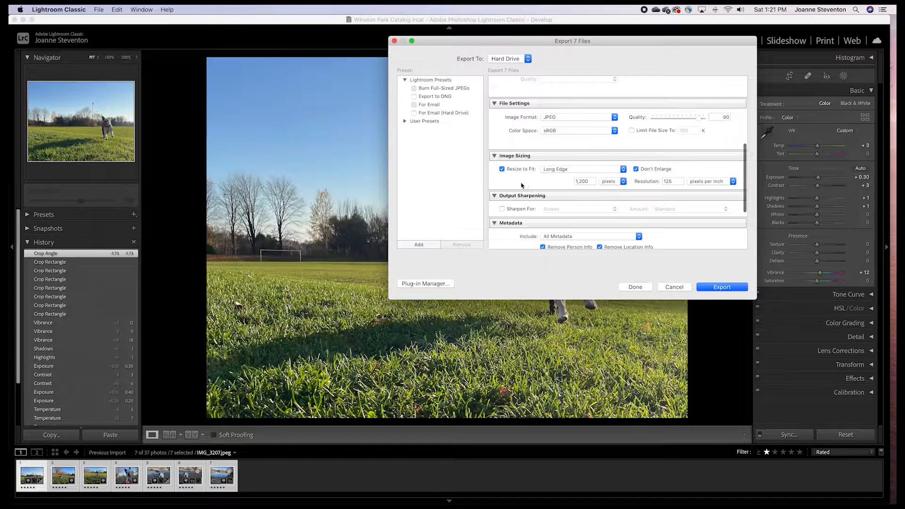
scroll(522, 184, "down", 1)
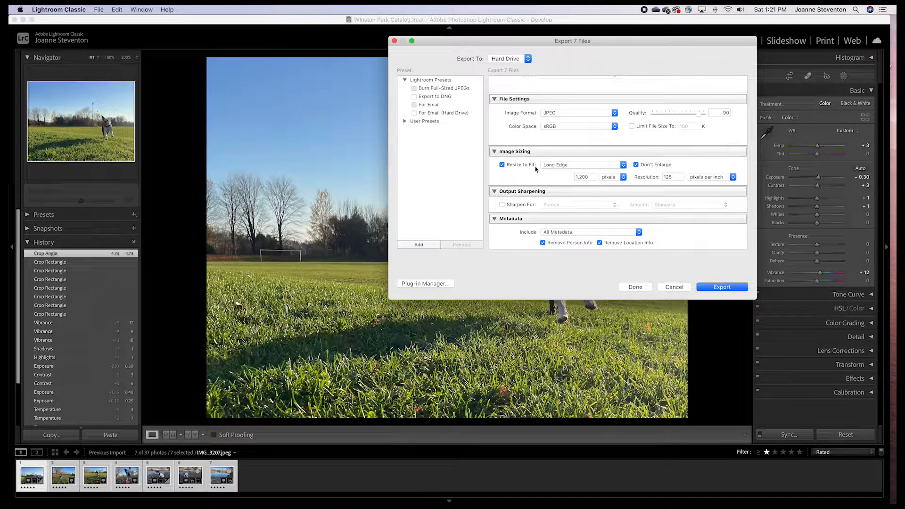
Resize exported images to 1,024 pixels on the long edge at a resolution of 72 pixels per inch
left_click(594, 177)
type("1024")
left_click(679, 177)
type("72")
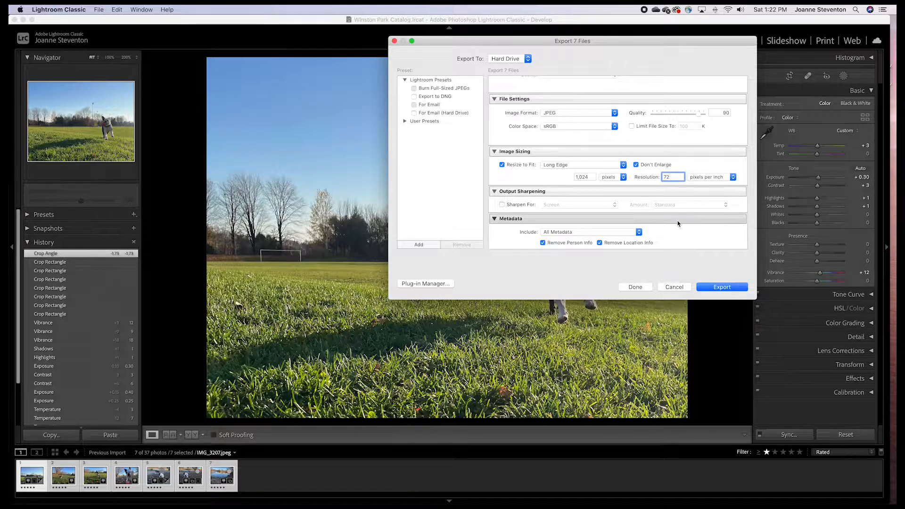
Turn on output sharpening for Screen and export the seven photos
left_click(503, 205)
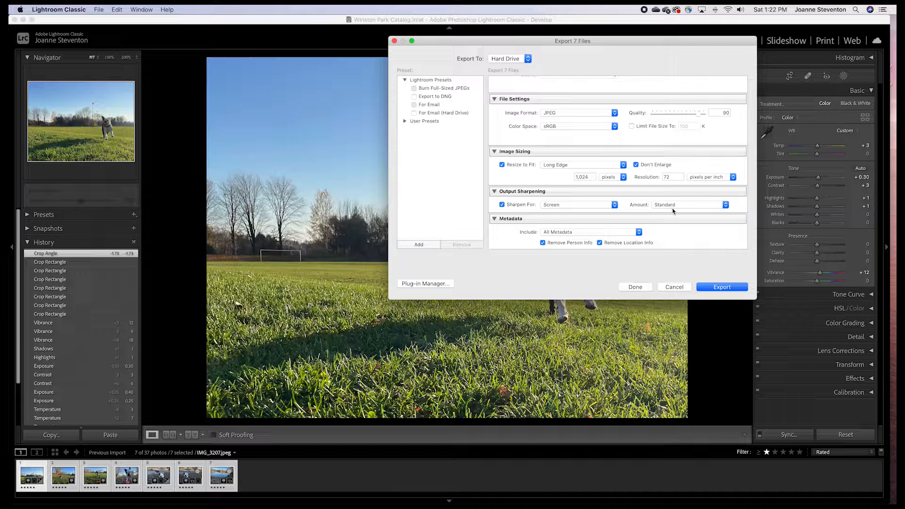
scroll(646, 222, "down", 5)
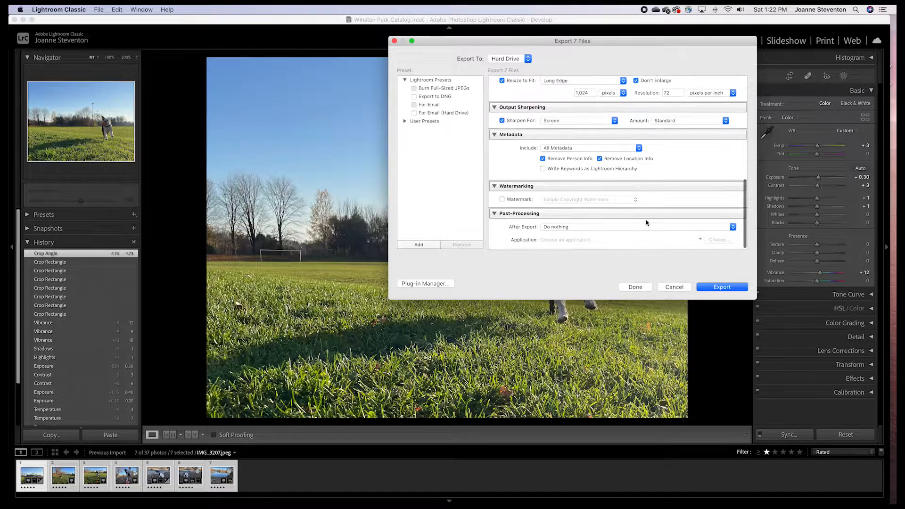
left_click(734, 287)
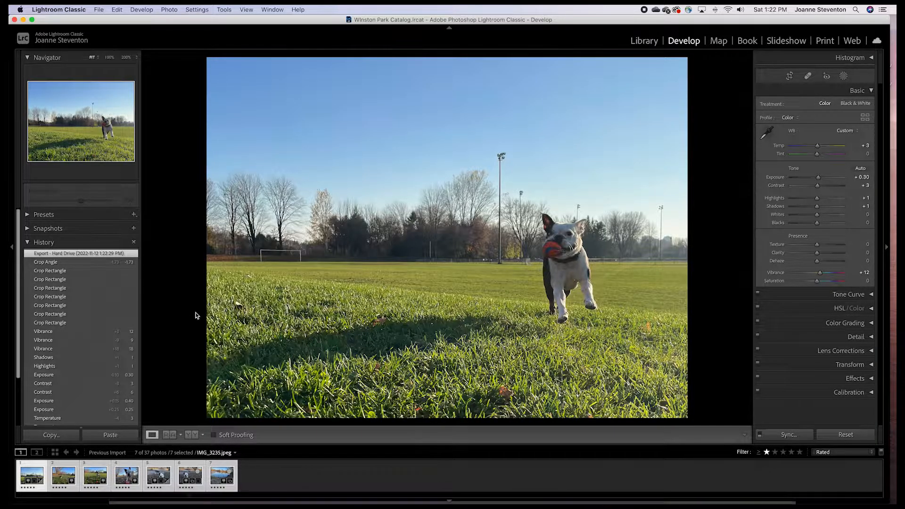
Switch to the Library module and open the Winston Exports Nov 12 folder under Pictures/2022/2022-10-6-Winston Park in Finder
key("e")
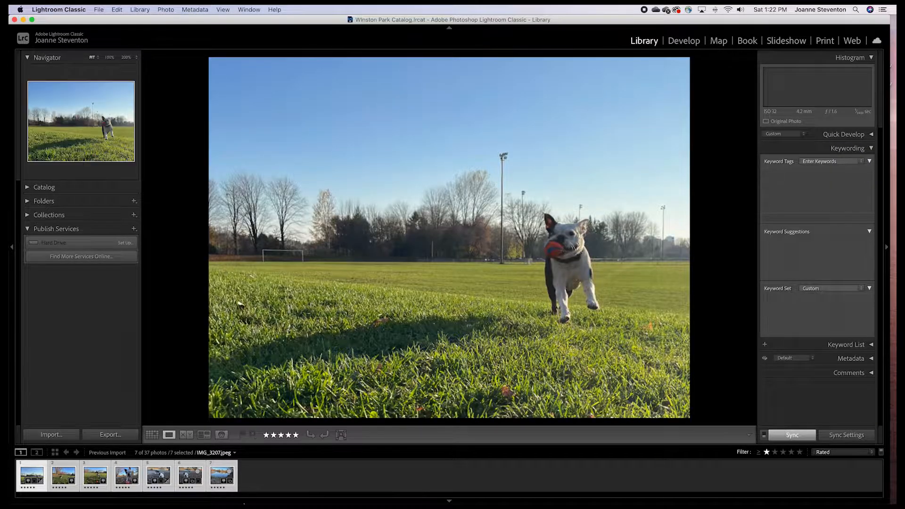
left_click(126, 483)
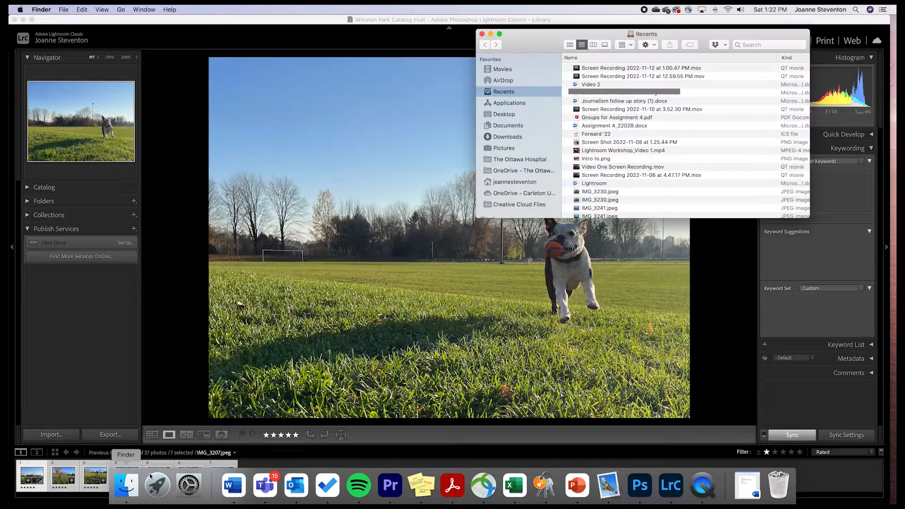
left_click(498, 149)
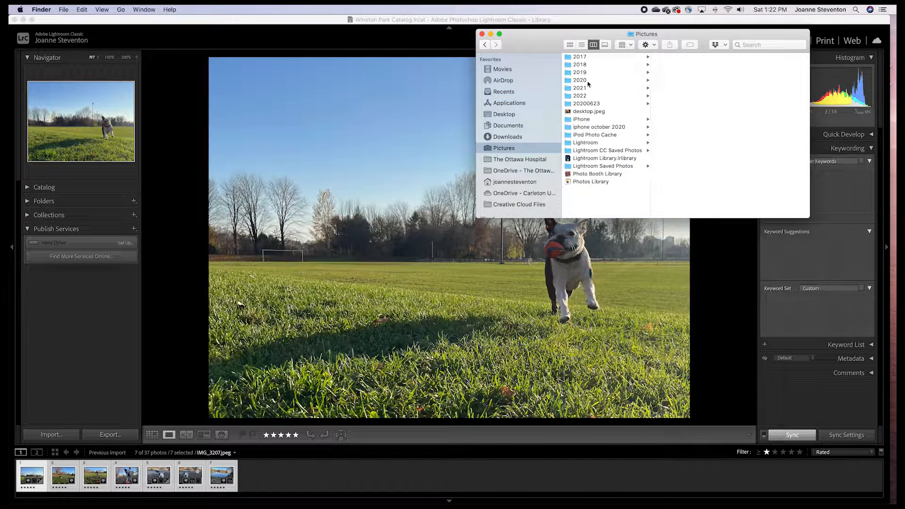
left_click(582, 96)
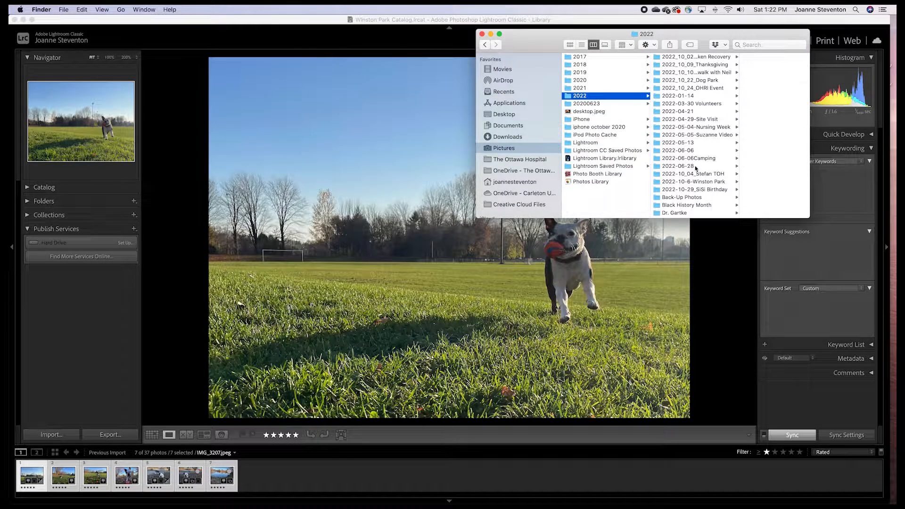
left_click(704, 183)
scroll(748, 153, "down", 5)
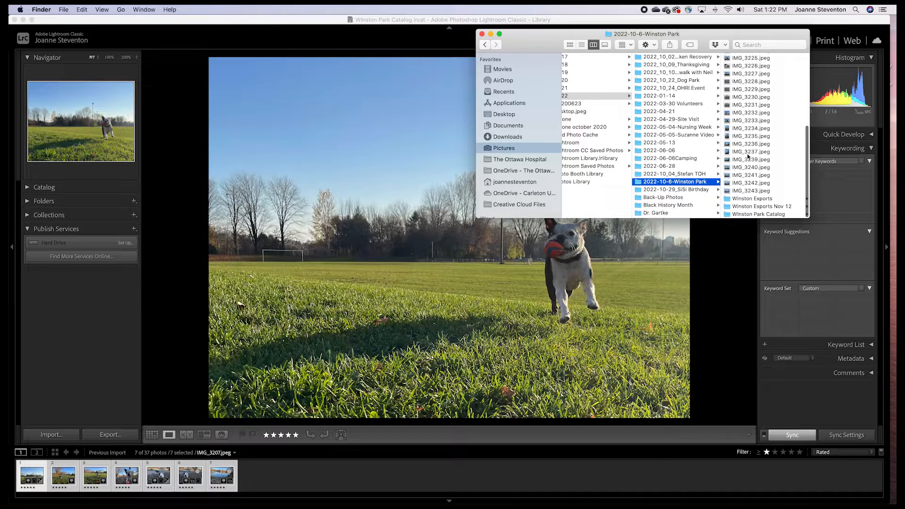
left_click(740, 208)
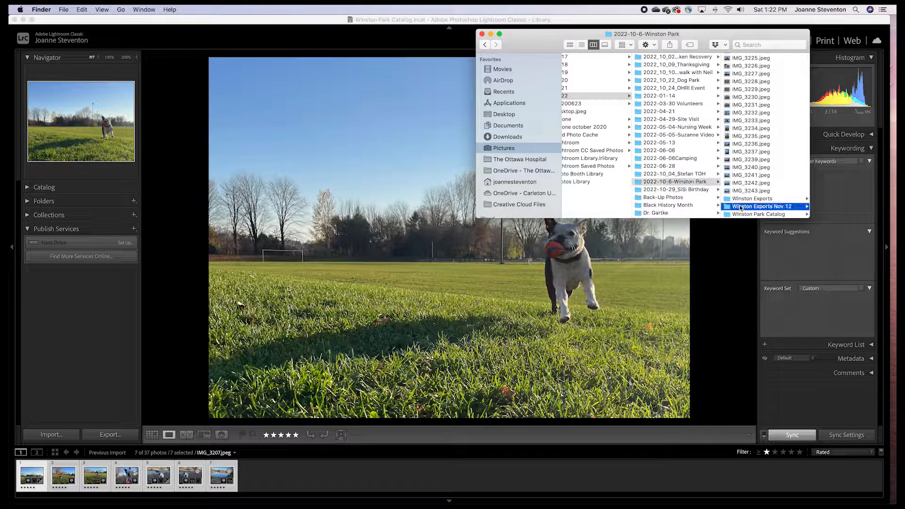